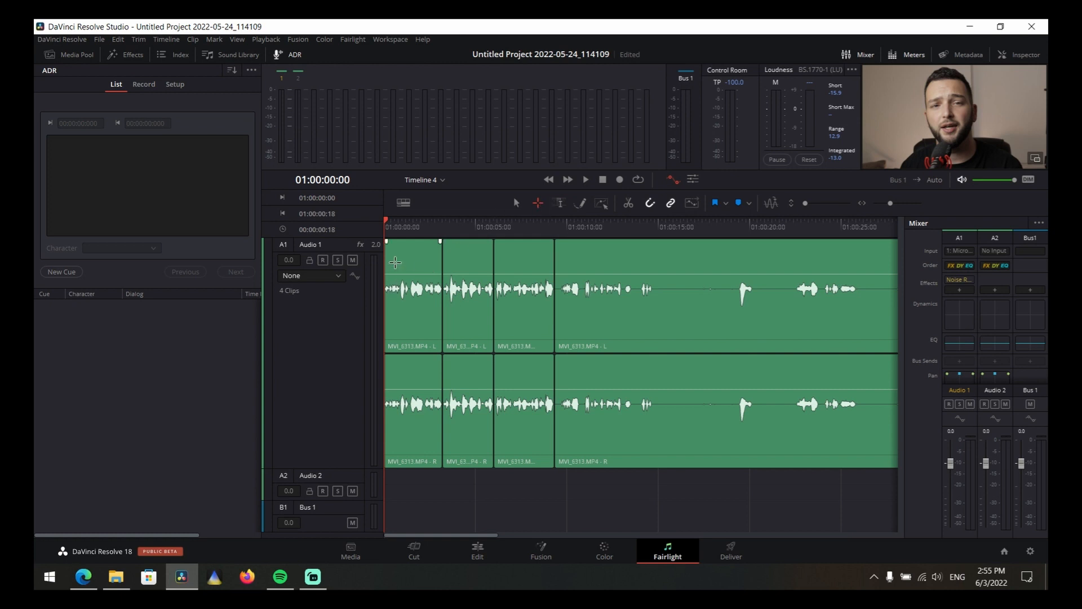
# Mark a playback range over the first three Audio 1 clips, 01:00:00:15 to 01:00:09:03
pyautogui.moveTo(394, 260); pyautogui.dragTo(552, 348)
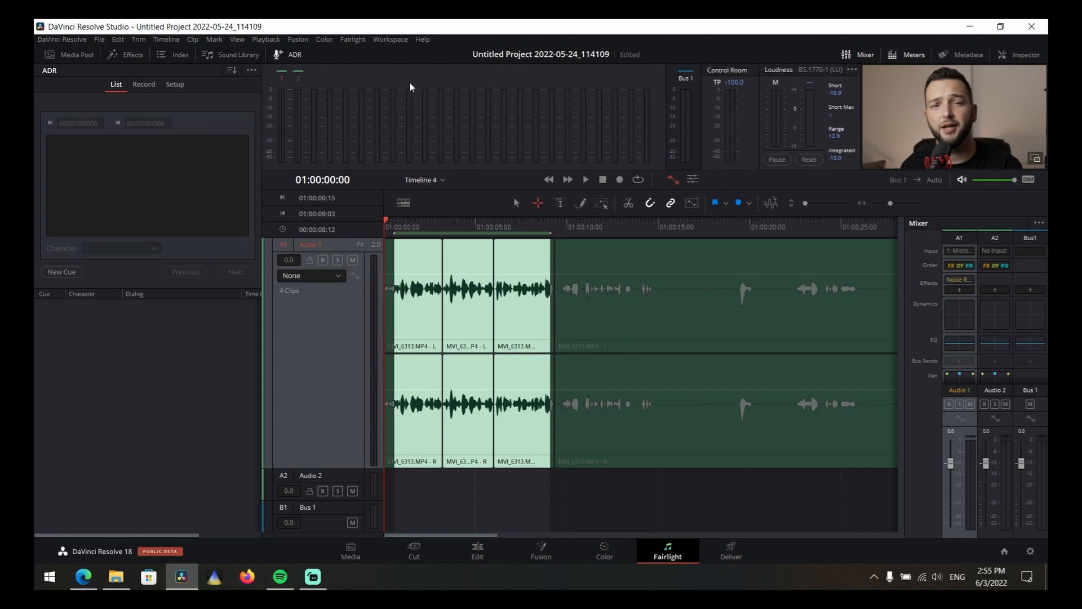
pyautogui.click(353, 40)
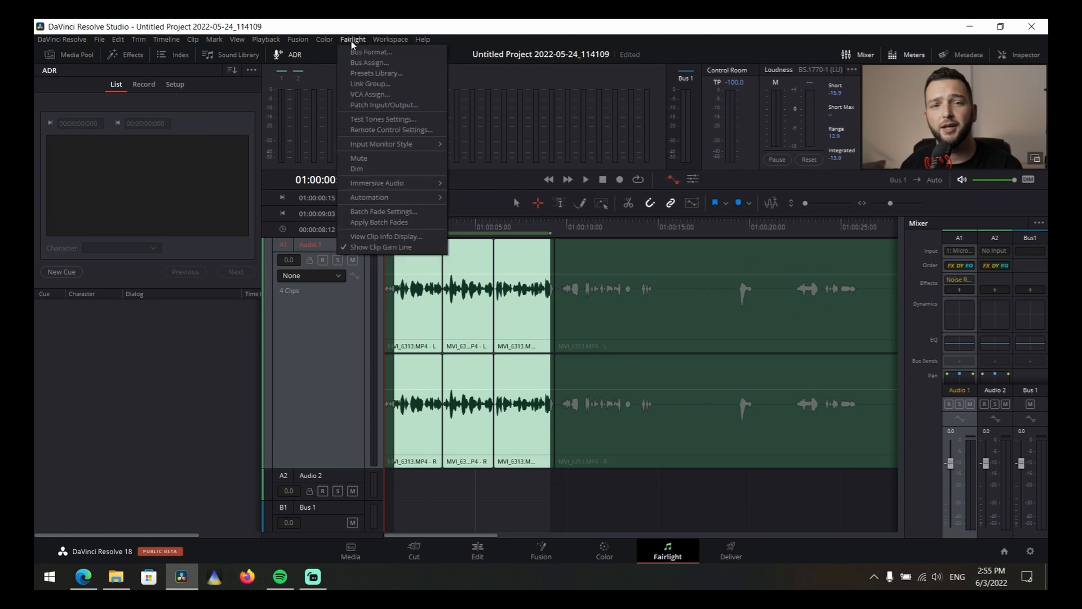
# Open the Presets Library filtered to Equalizer Presets and turn on looped playback
pyautogui.click(385, 74)
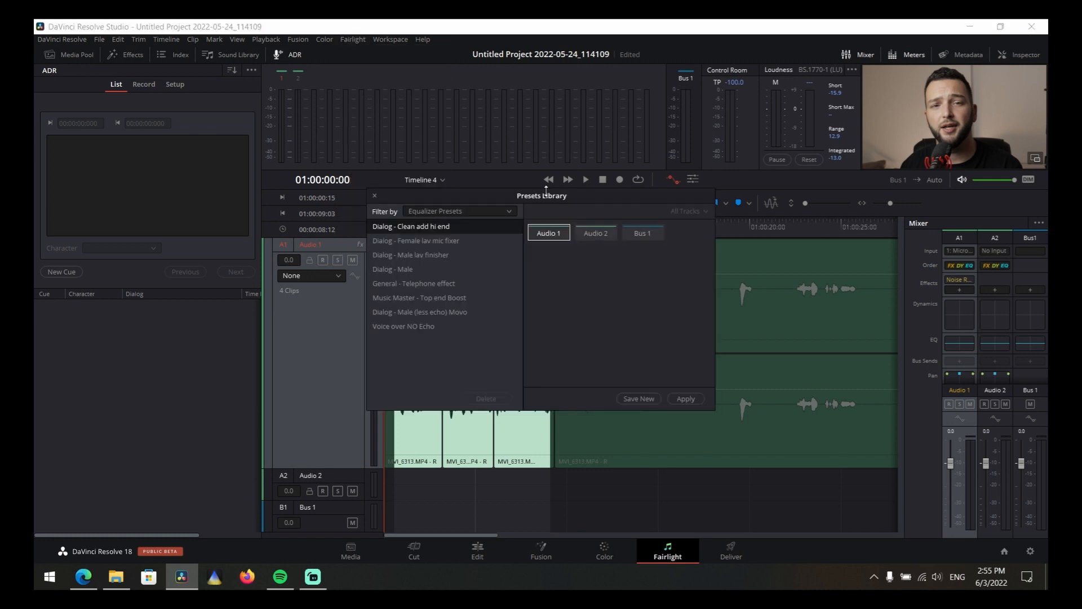
pyautogui.moveTo(513, 195); pyautogui.dragTo(738, 146)
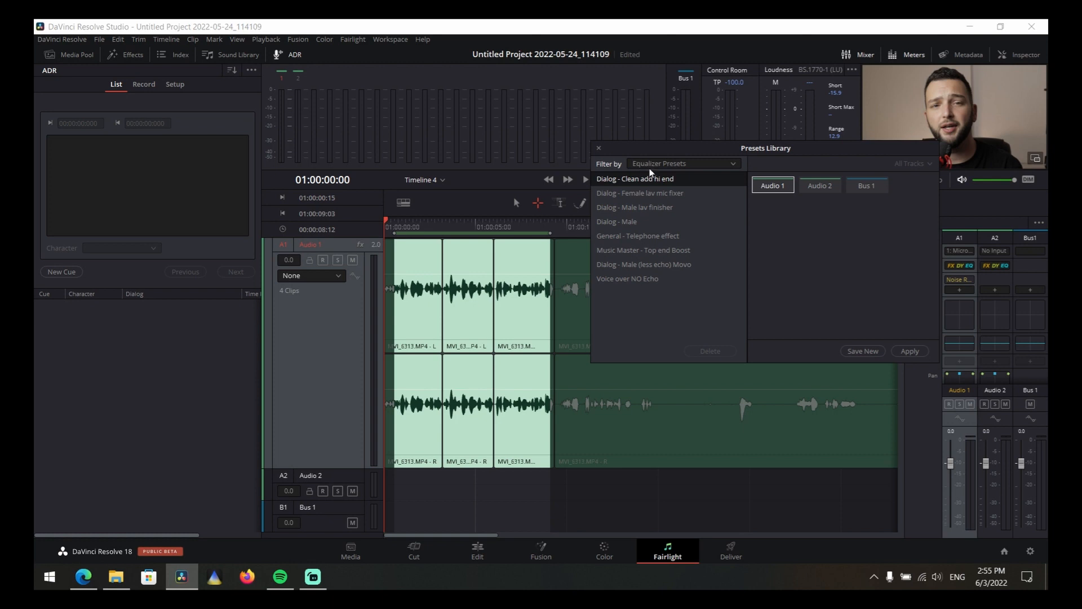
pyautogui.click(702, 167)
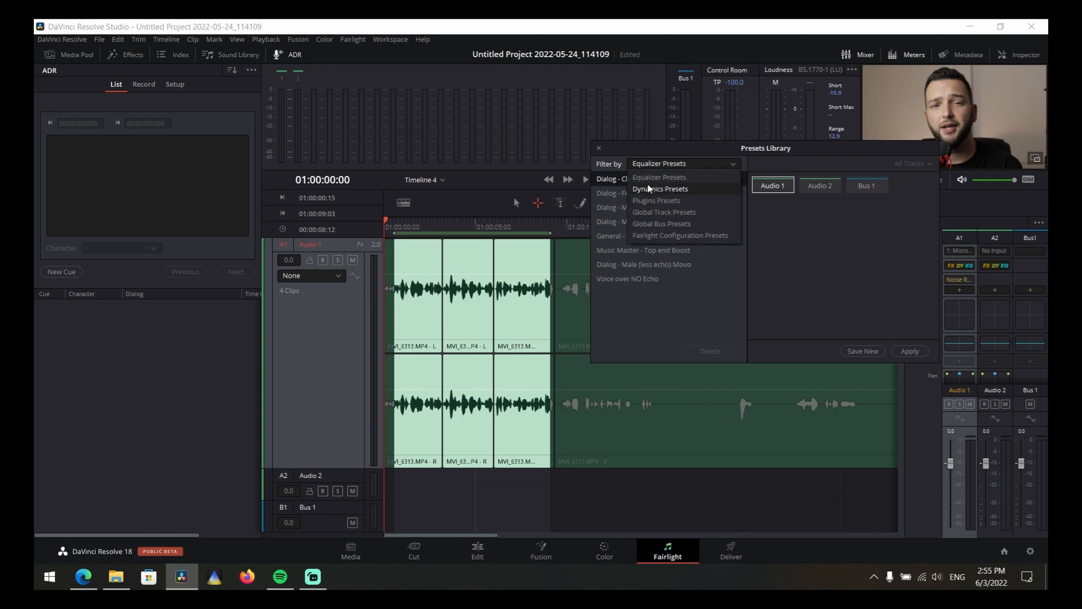
pyautogui.click(716, 318)
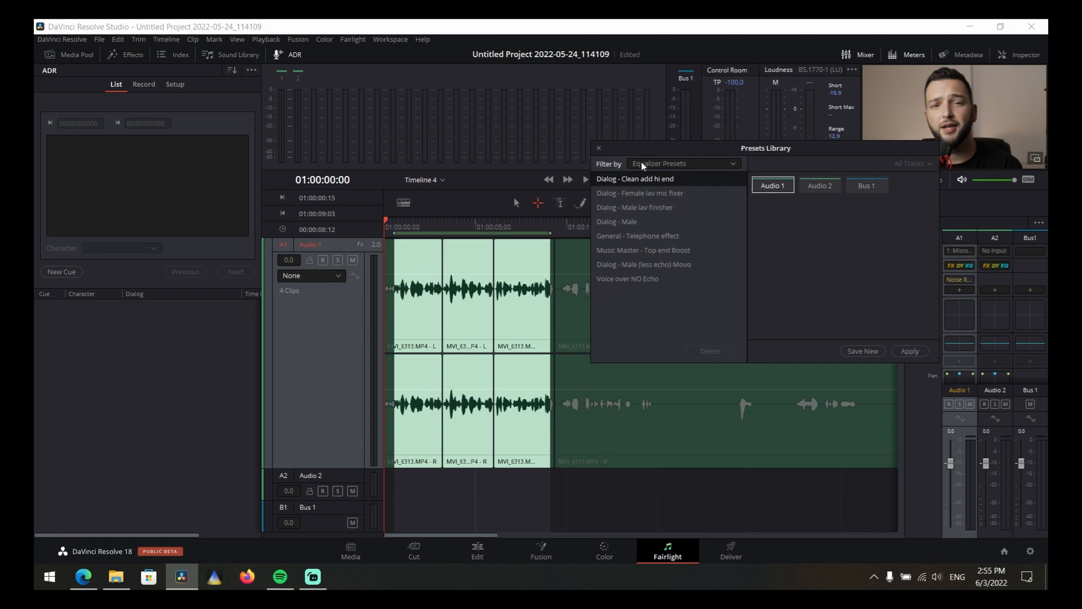
pyautogui.moveTo(836, 165); pyautogui.dragTo(778, 286)
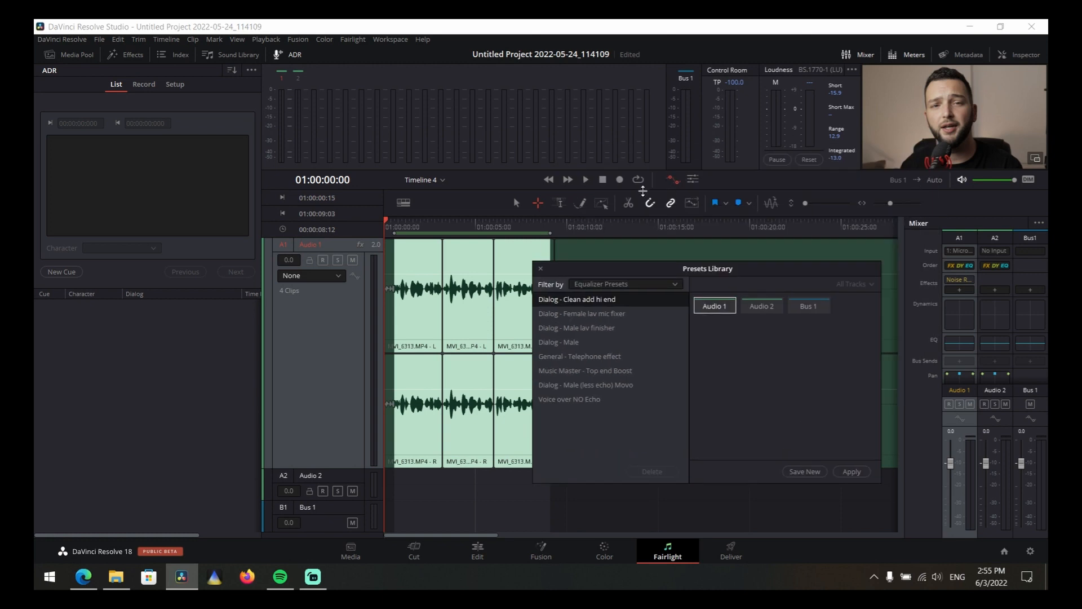
pyautogui.click(639, 183)
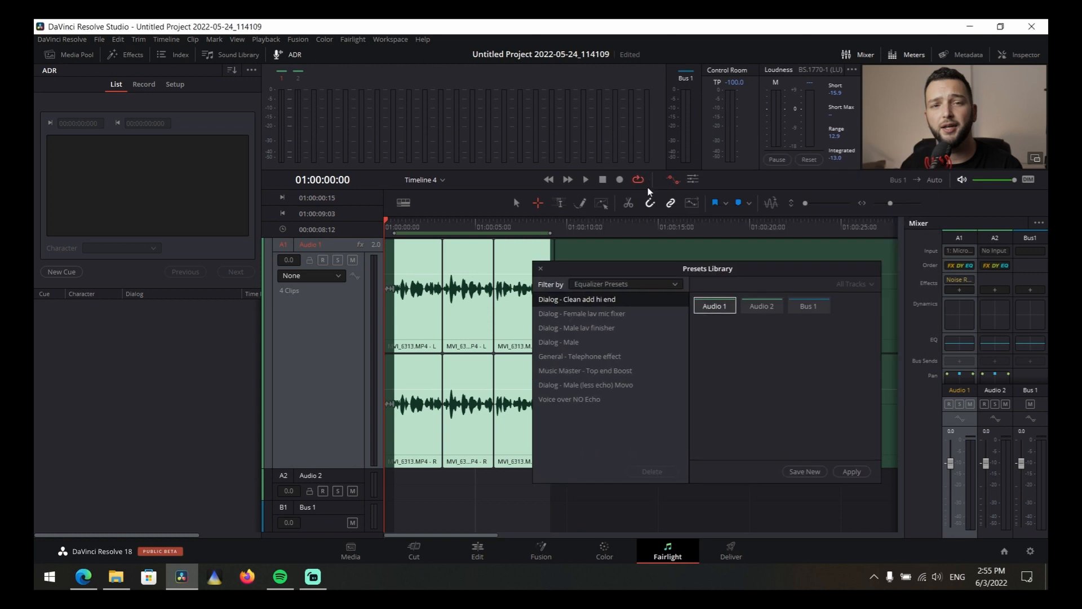
pyautogui.moveTo(733, 270); pyautogui.dragTo(801, 131)
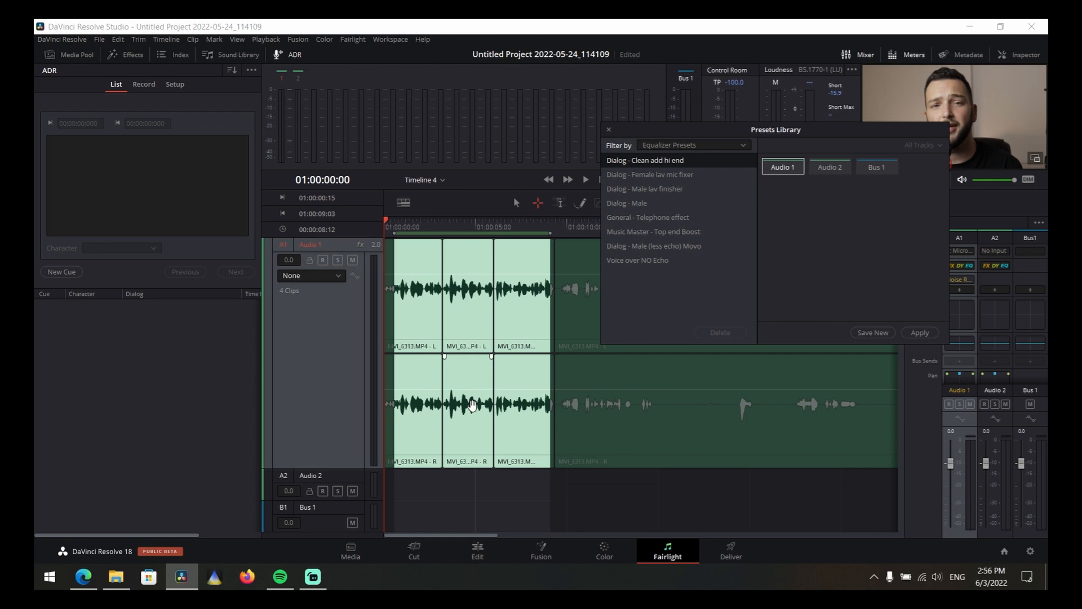
# During playback, audition the Dialog lav presets and apply Dialog - Clean add hi end
pyautogui.press('space')
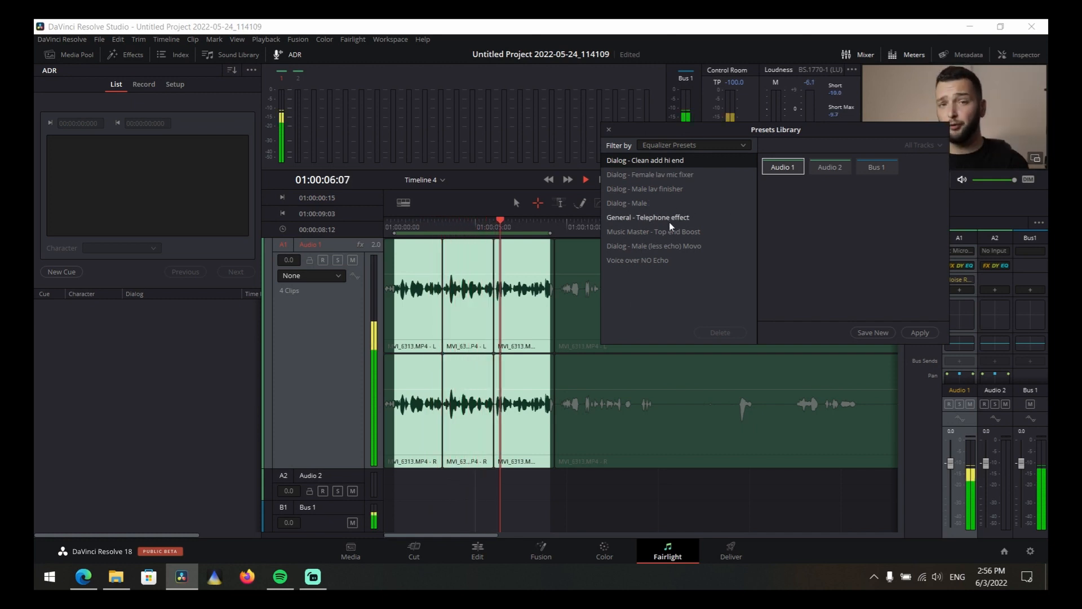
pyautogui.click(647, 191)
pyautogui.click(646, 175)
pyautogui.click(663, 160)
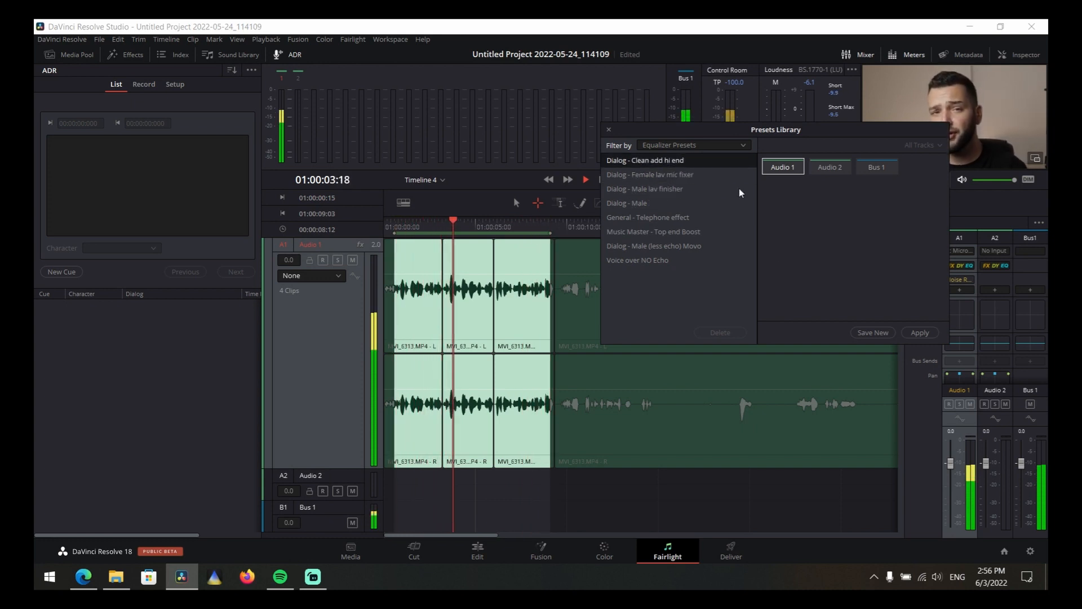
pyautogui.click(908, 332)
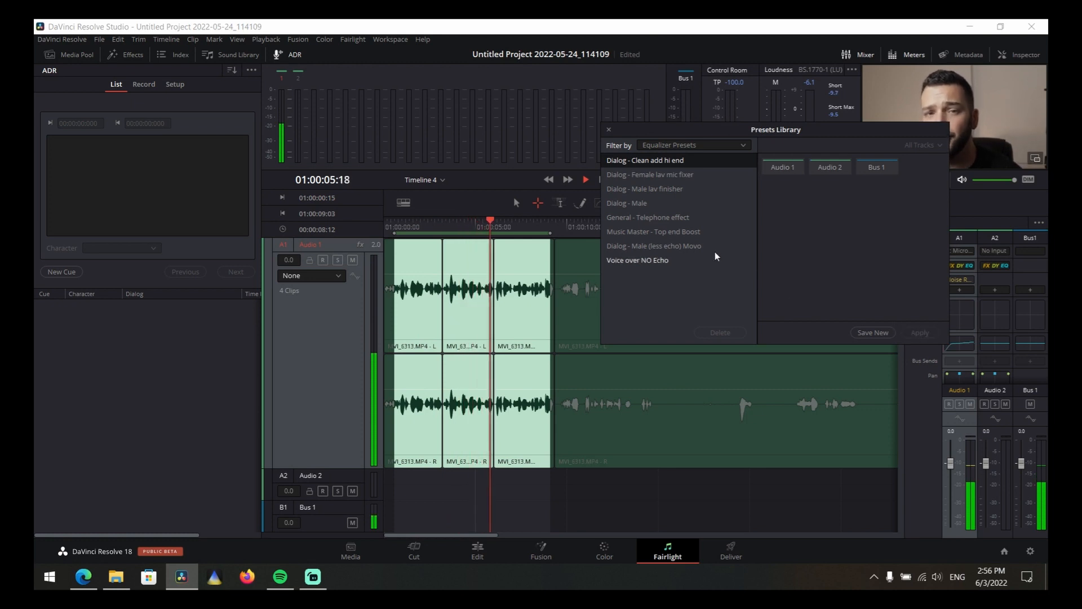
# Apply the Dialog - Male preset to Audio 1 and stop playback
pyautogui.click(631, 206)
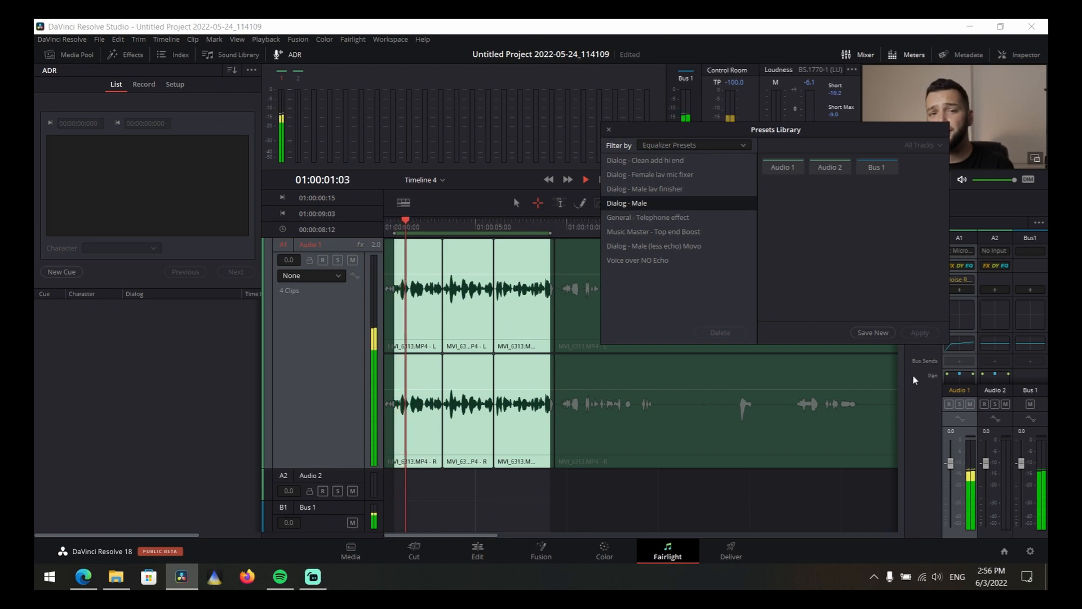
pyautogui.click(782, 167)
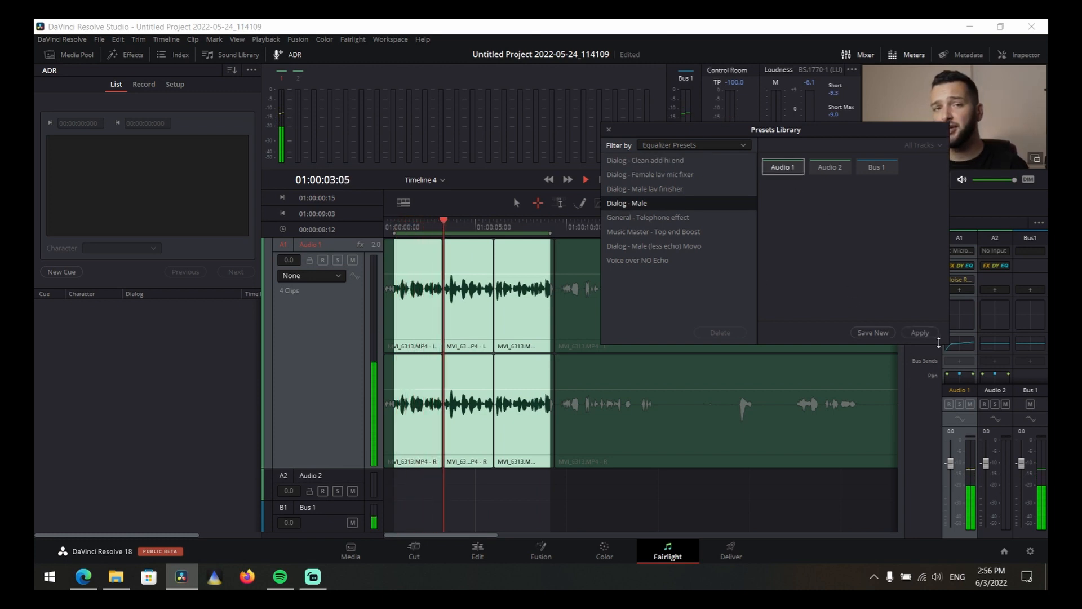
pyautogui.click(919, 333)
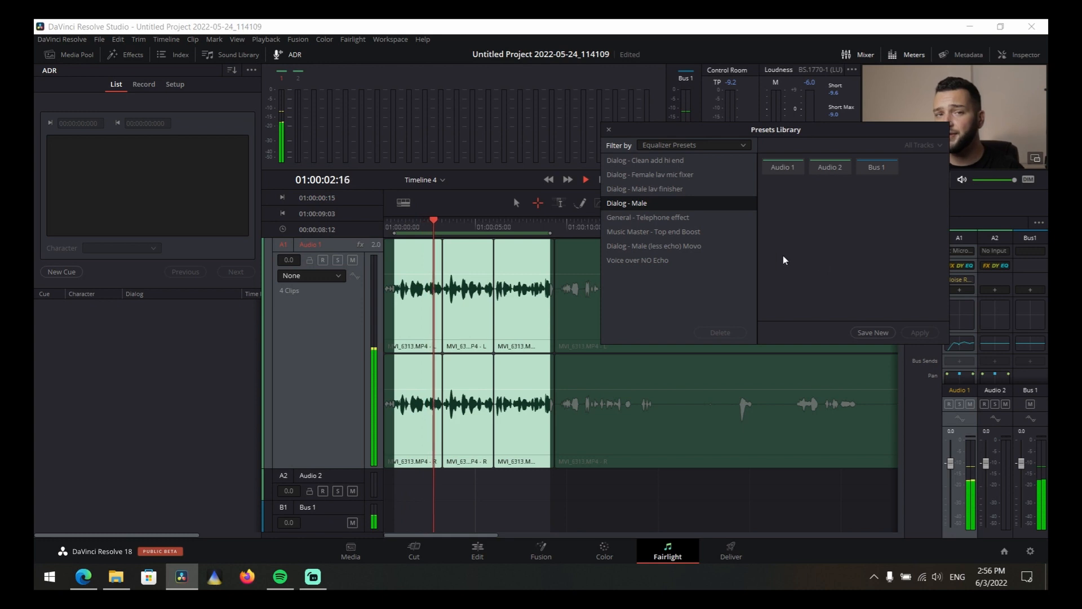
pyautogui.press('space')
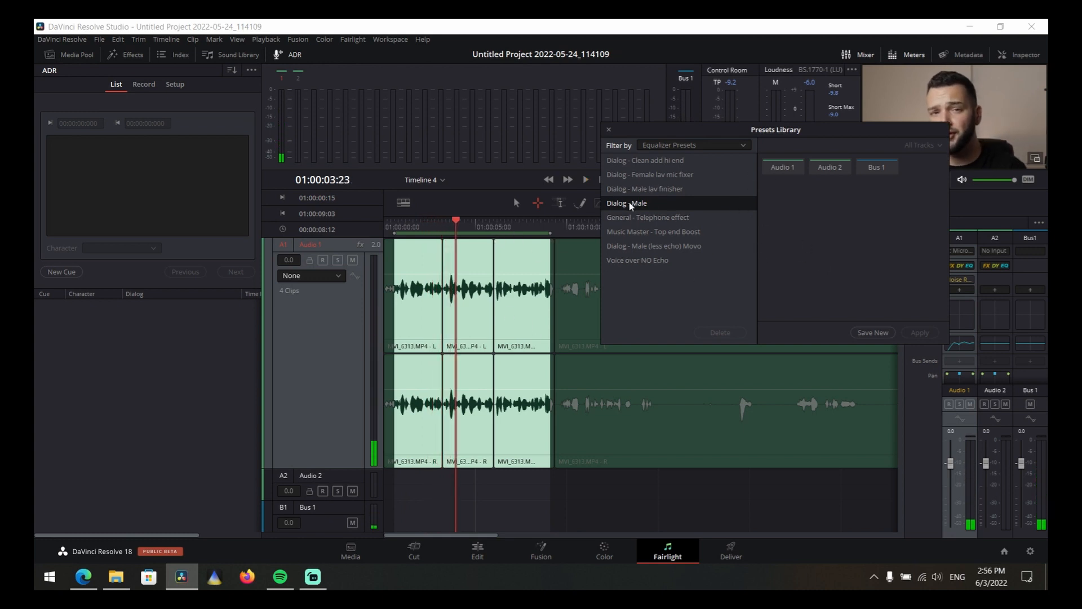
pyautogui.click(783, 170)
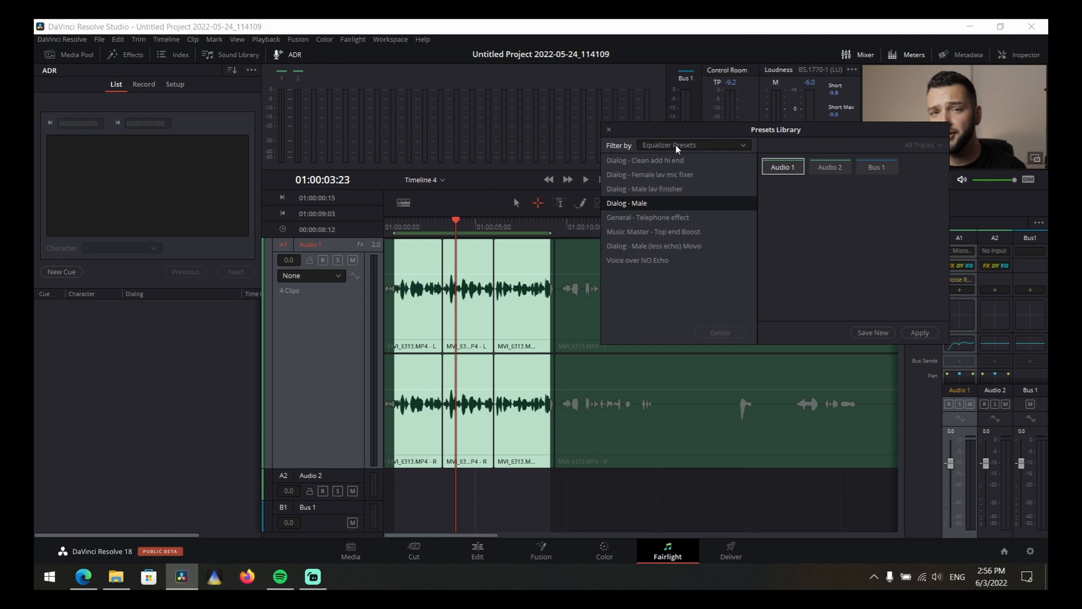
pyautogui.rightClick(310, 250)
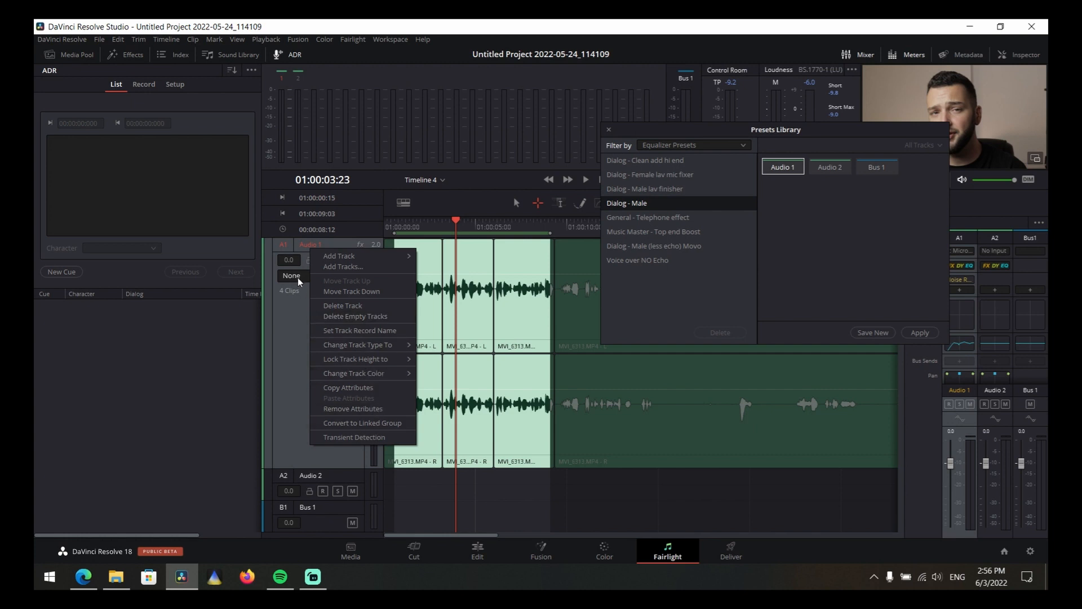
# Rename track A1 from 'Audio 1' to 'Voice over'
pyautogui.click(297, 305)
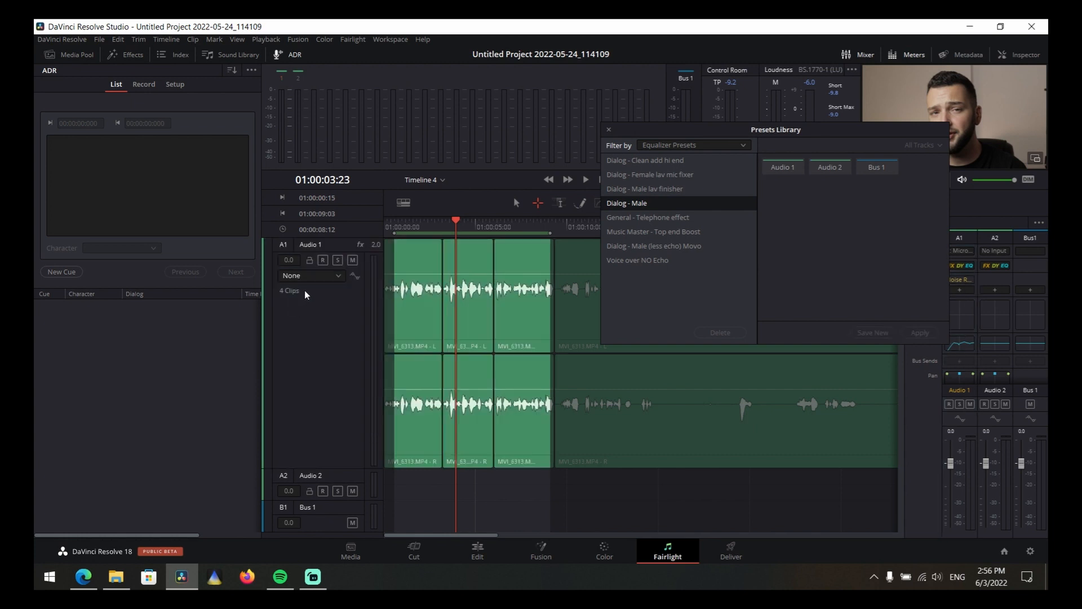
pyautogui.click(313, 247)
pyautogui.doubleClick(313, 246)
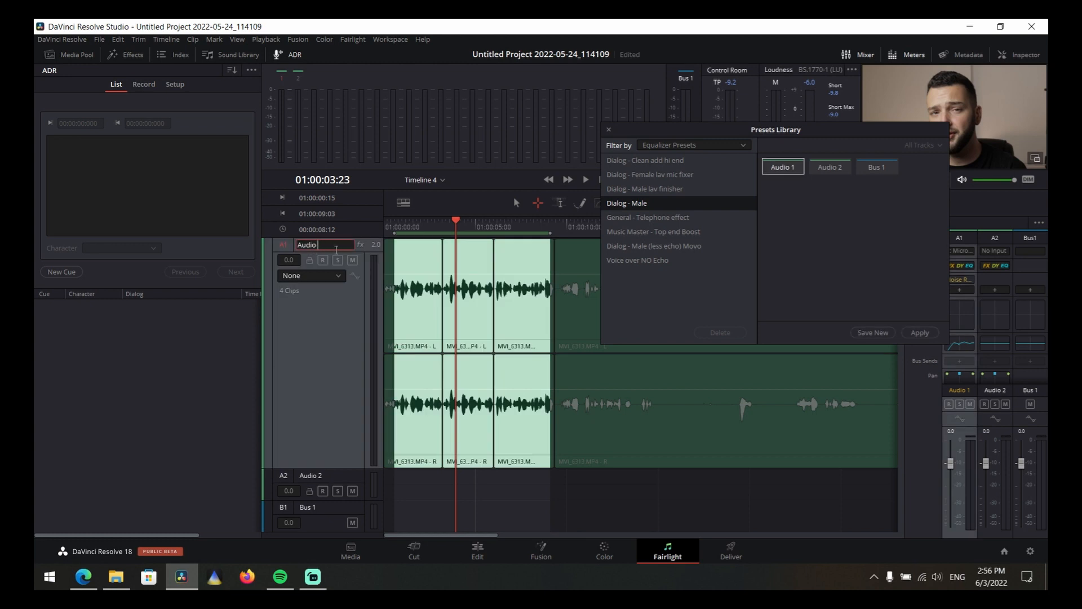
pyautogui.press('BackSpace')
pyautogui.press('BackSpace')
pyautogui.press('BackSpace')
pyautogui.press('BackSpace')
pyautogui.press('BackSpace')
pyautogui.write('Voice over')
pyautogui.press('Return')
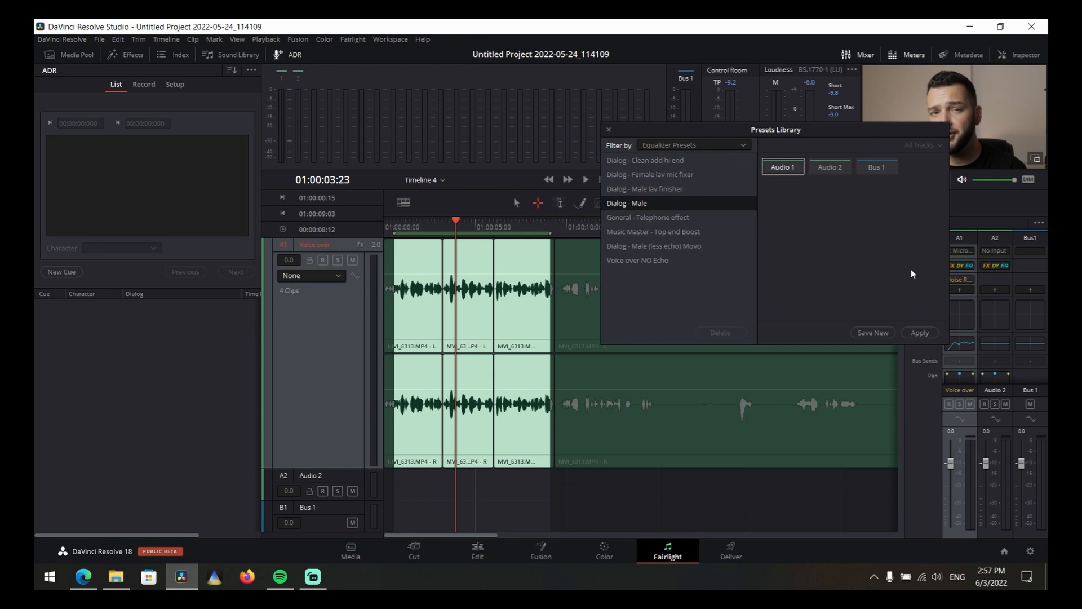
pyautogui.click(961, 344)
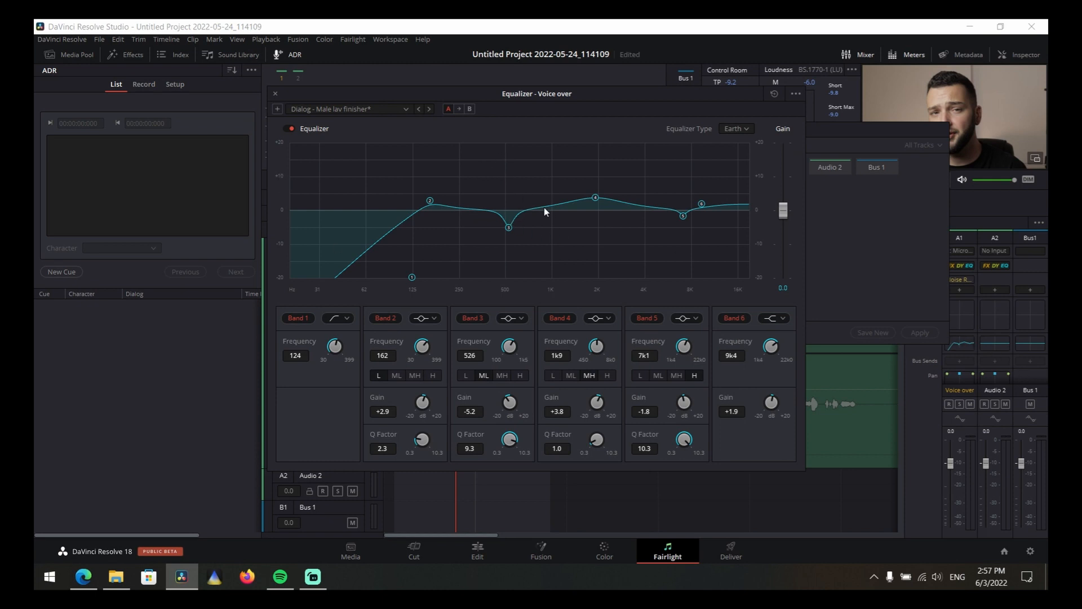
# Load 'Dialog - Clean add hi end' into the Voice over EQ, showing all six bands
pyautogui.moveTo(507, 97); pyautogui.dragTo(766, 135)
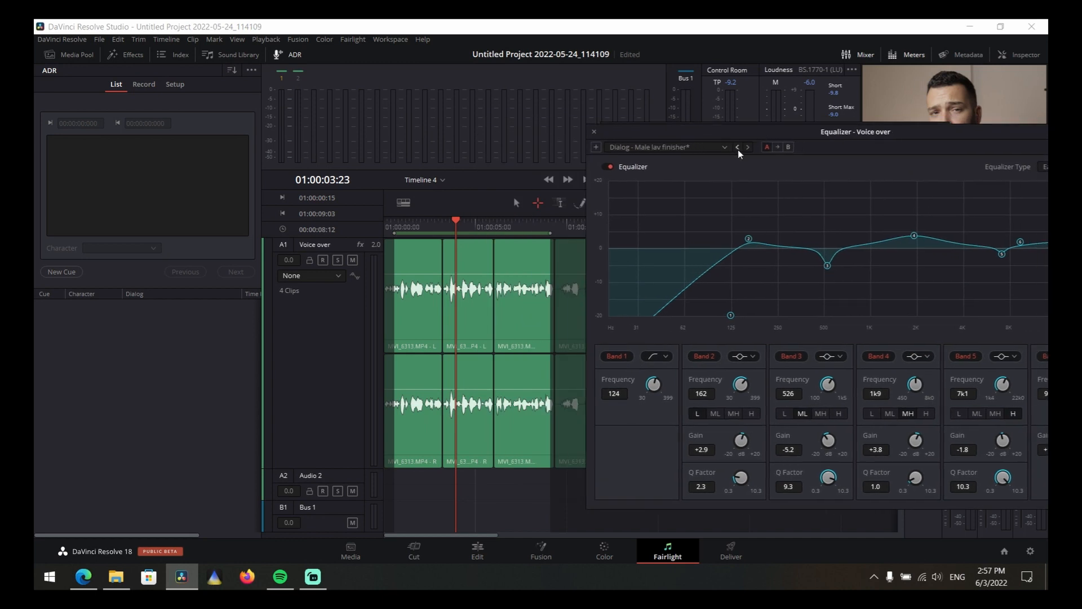
pyautogui.click(726, 147)
pyautogui.click(692, 164)
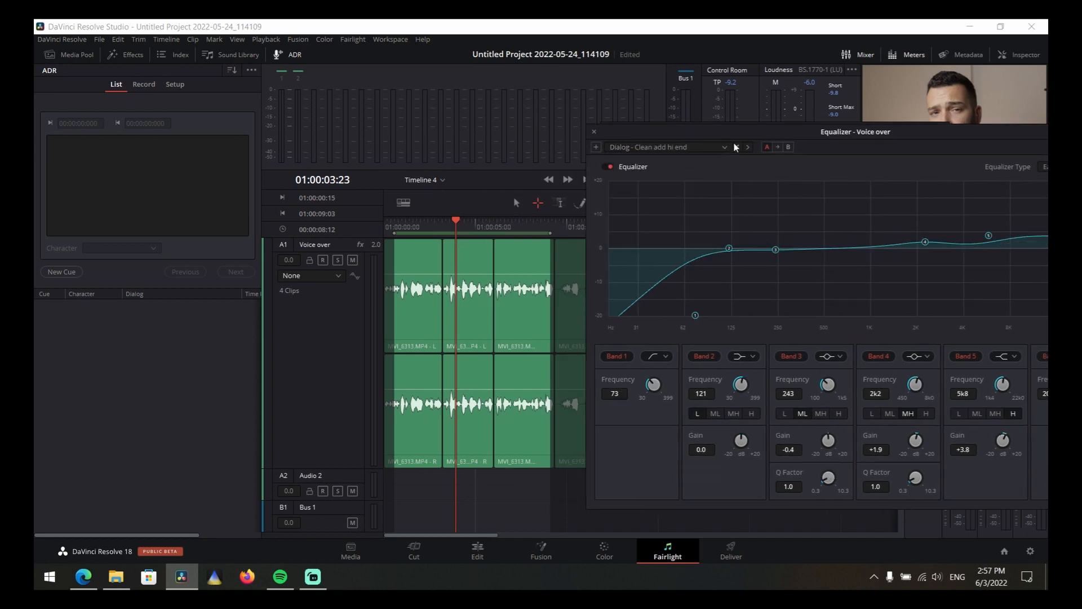
pyautogui.moveTo(803, 132); pyautogui.dragTo(688, 115)
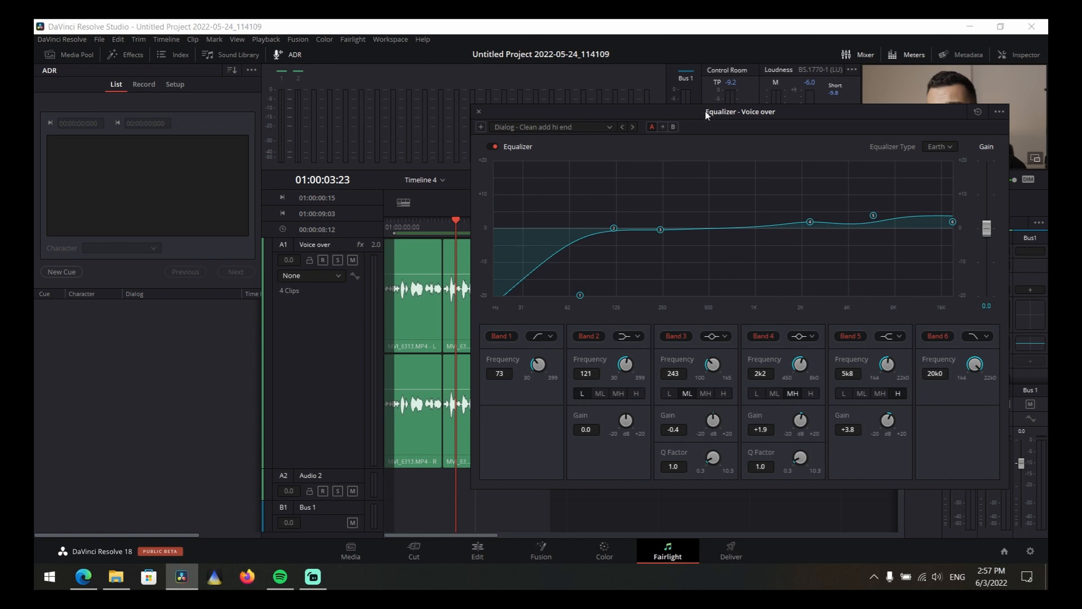
pyautogui.moveTo(704, 110); pyautogui.dragTo(640, 88)
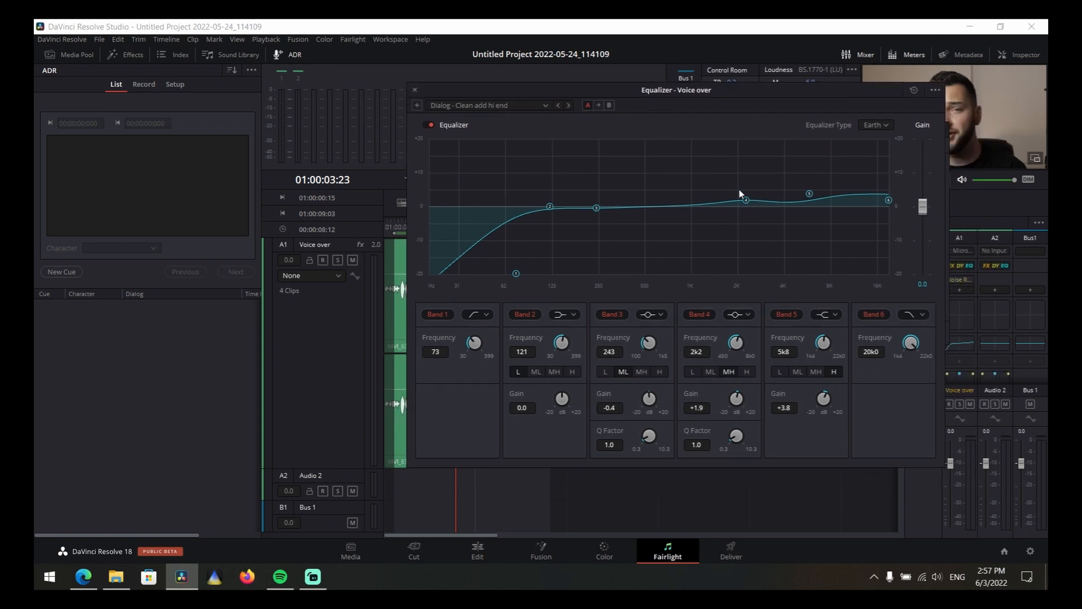
pyautogui.moveTo(698, 91); pyautogui.dragTo(740, 124)
pyautogui.moveTo(592, 123); pyautogui.dragTo(720, 120)
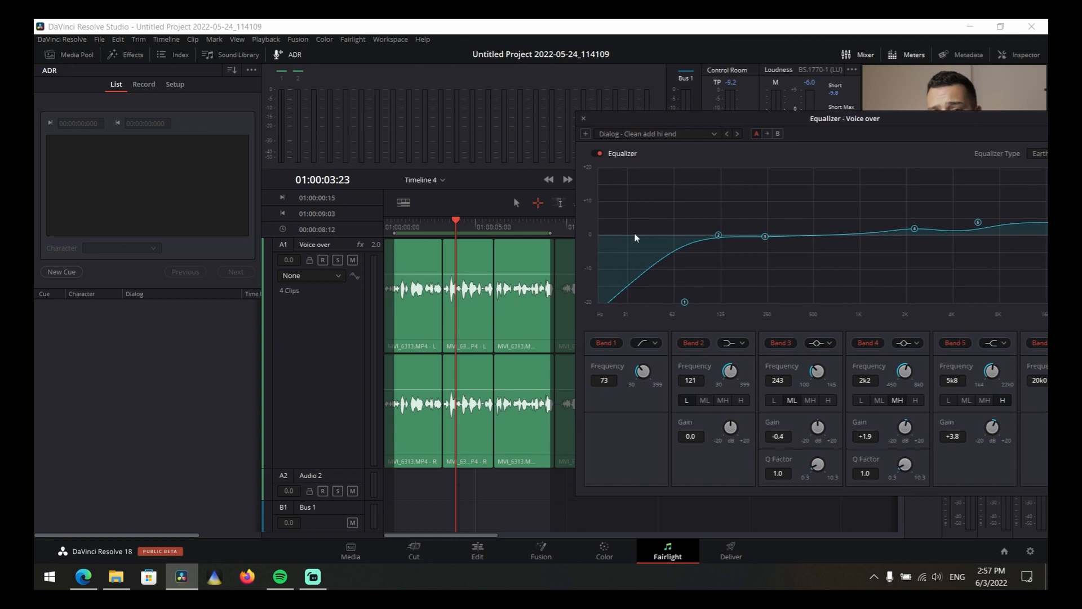
pyautogui.moveTo(838, 131); pyautogui.dragTo(759, 142)
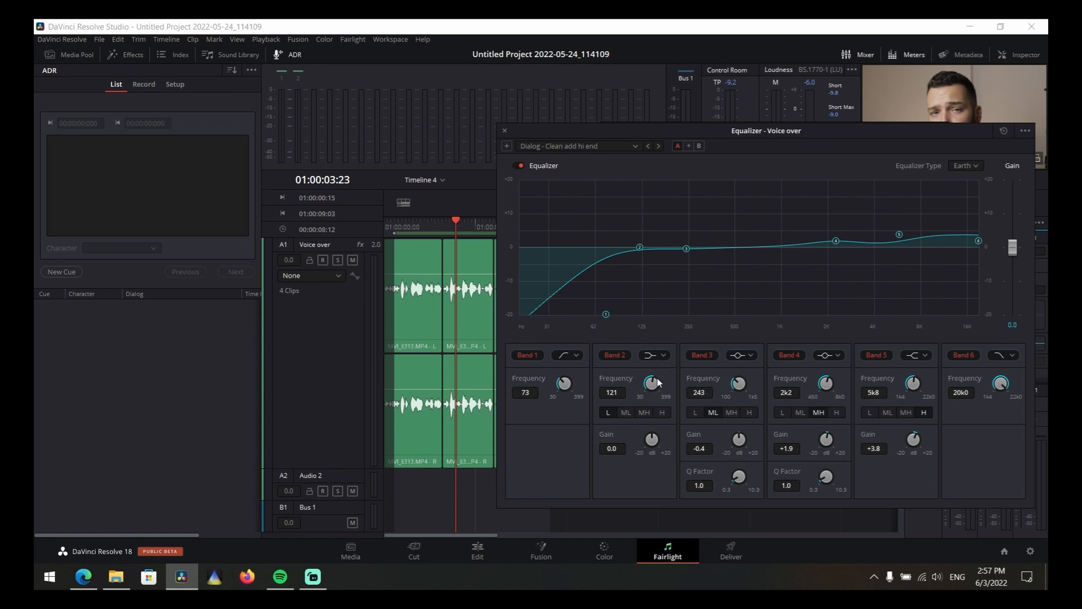
pyautogui.moveTo(653, 442); pyautogui.dragTo(674, 439)
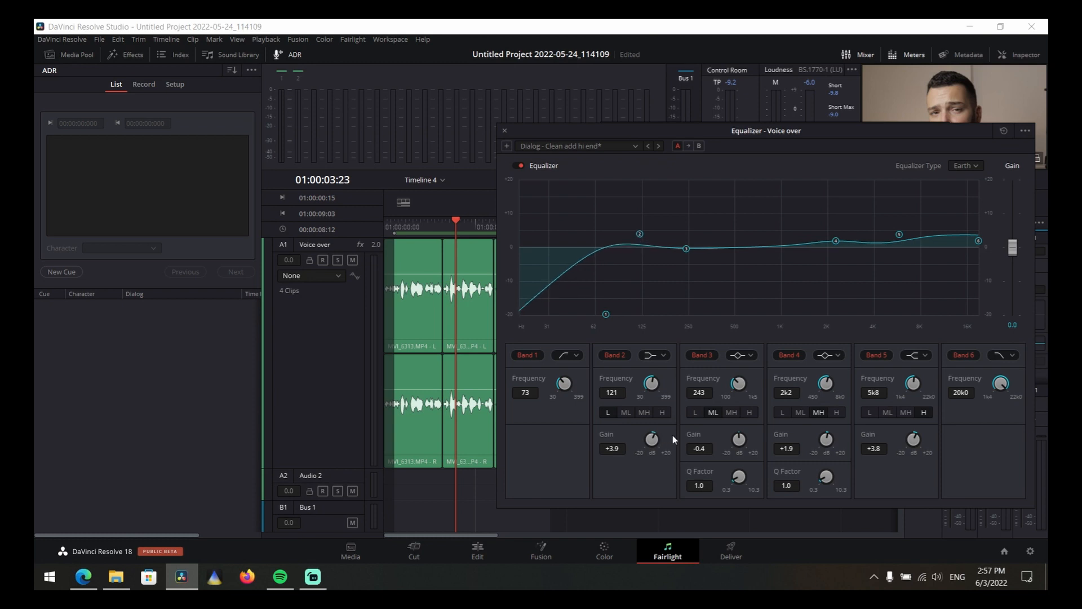
# Set band 2 frequency to 141, band 1 frequency to 81, and band 2 gain to +7.2 dB
pyautogui.moveTo(653, 385); pyautogui.dragTo(663, 381)
pyautogui.moveTo(651, 383); pyautogui.dragTo(643, 384)
pyautogui.moveTo(564, 384); pyautogui.dragTo(587, 390)
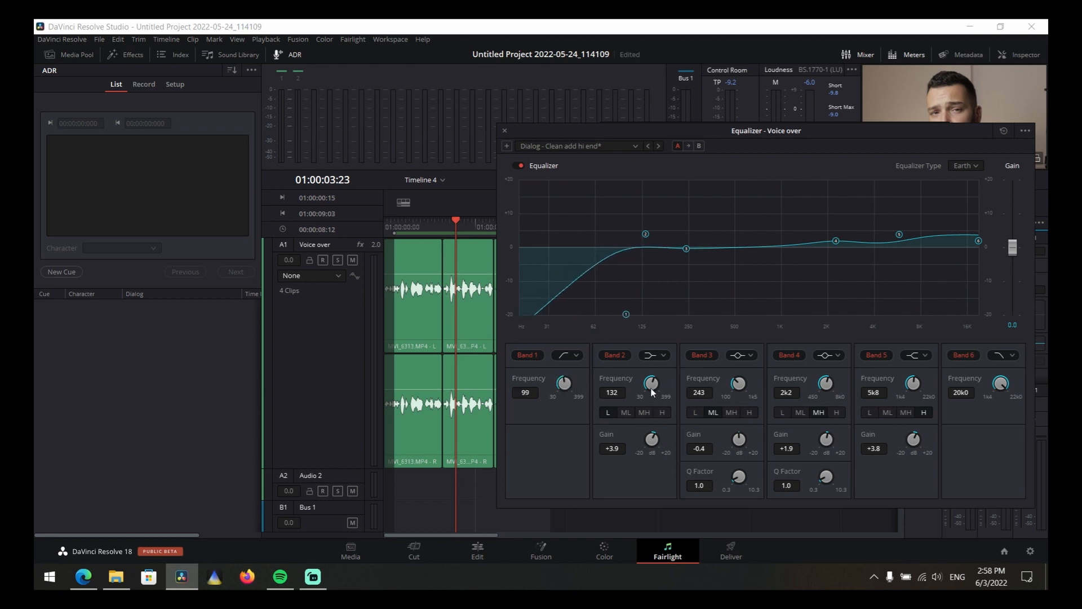
pyautogui.moveTo(653, 439); pyautogui.dragTo(656, 436)
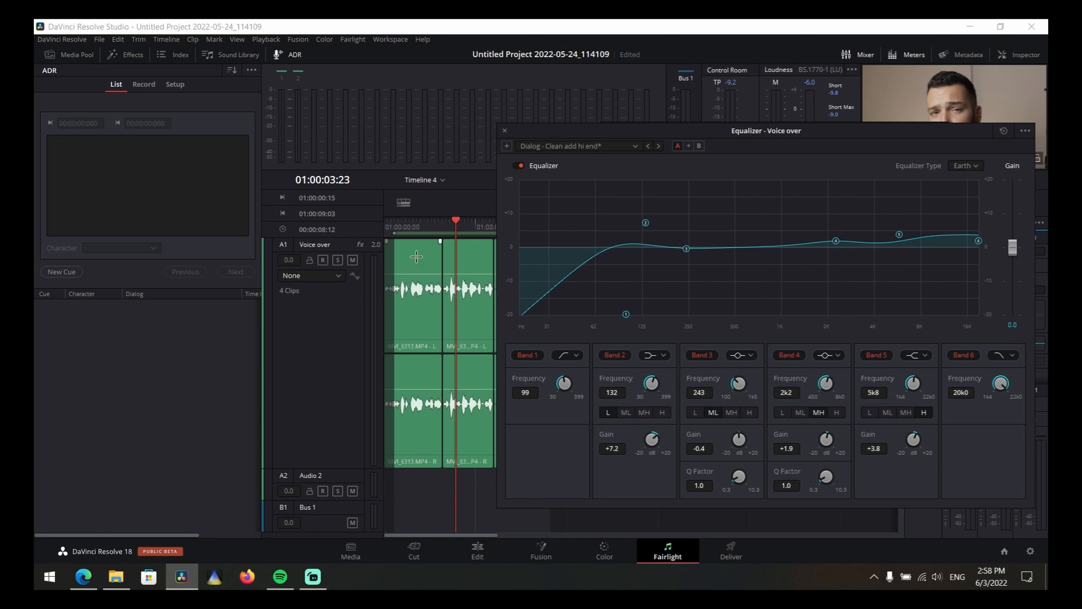
pyautogui.click(411, 225)
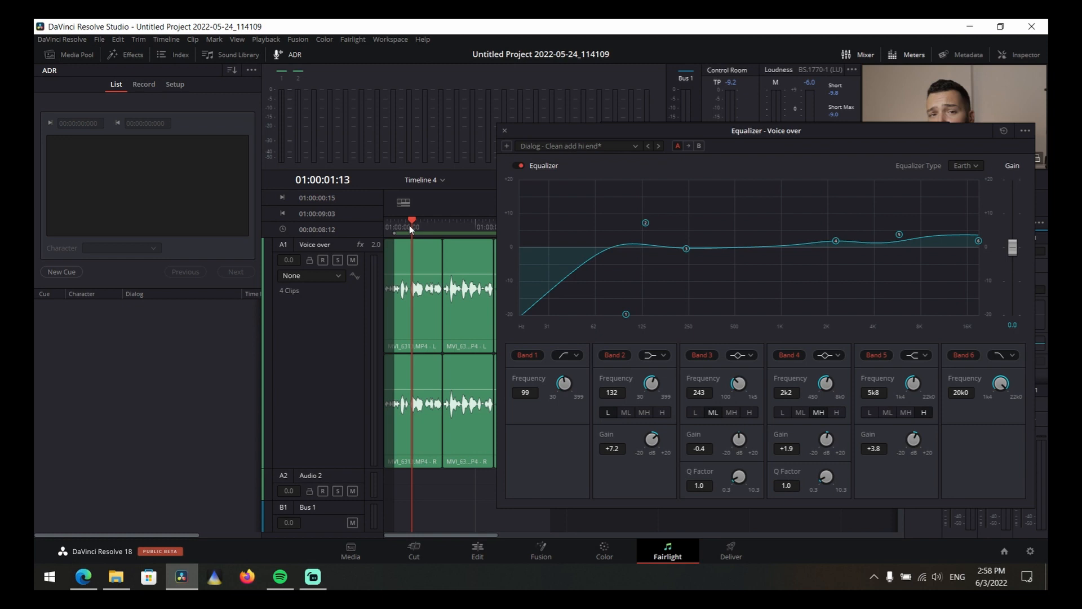
# While playing, boost band 2 to +11.0 dB around 142 and set the low cut to 108
pyautogui.press('space')
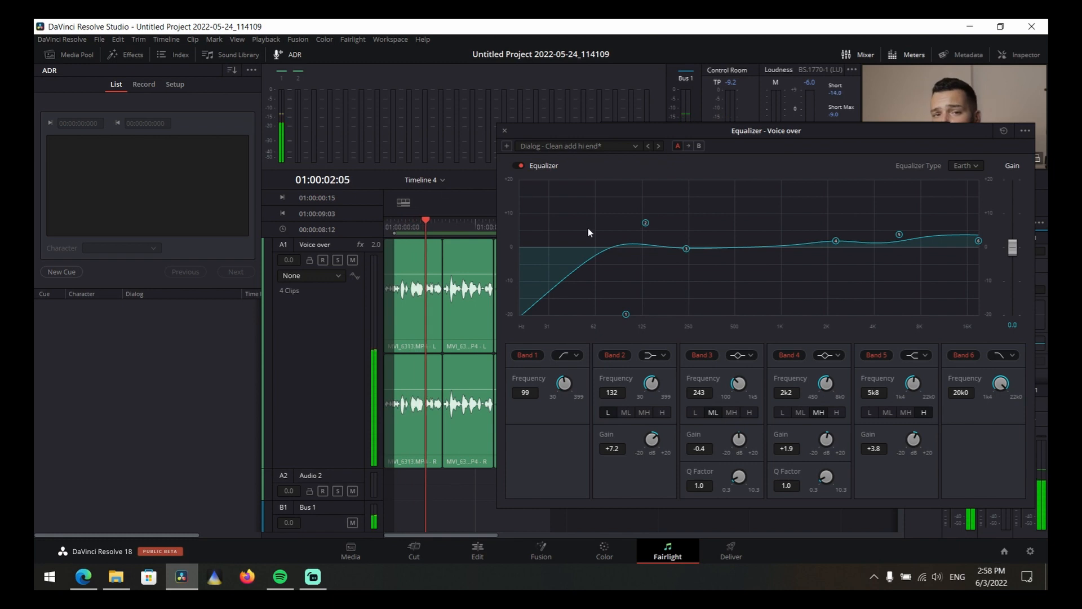
pyautogui.moveTo(651, 440)
pyautogui.mouseDown()
pyautogui.moveTo(674, 441)
pyautogui.moveTo(665, 445)
pyautogui.mouseUp()
pyautogui.moveTo(566, 381); pyautogui.dragTo(568, 387)
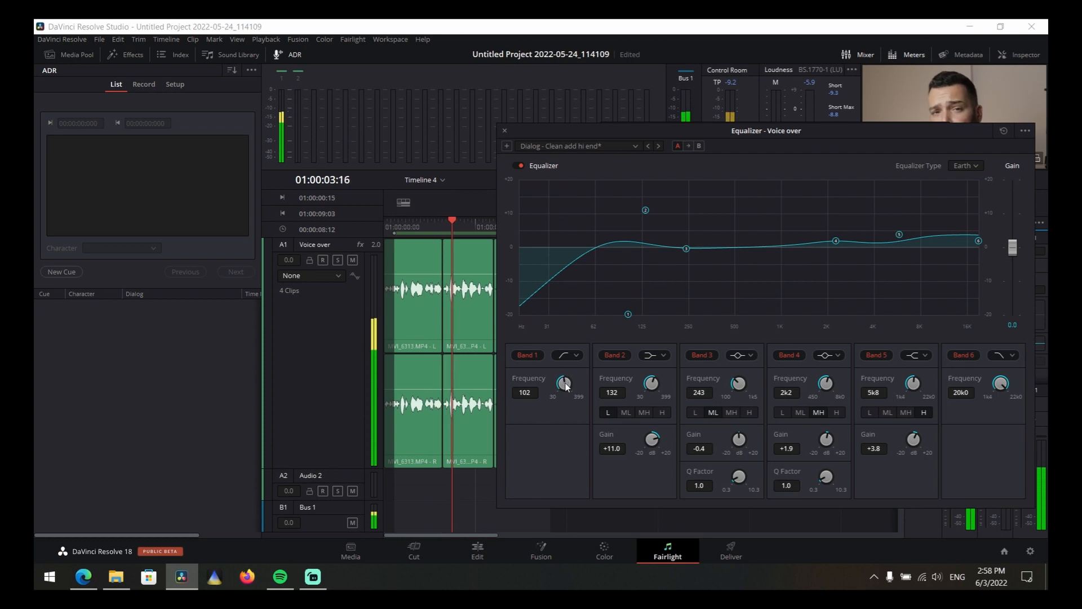
pyautogui.moveTo(563, 376); pyautogui.dragTo(569, 387)
pyautogui.moveTo(652, 388)
pyautogui.mouseDown()
pyautogui.moveTo(664, 385)
pyautogui.moveTo(649, 387)
pyautogui.mouseUp()
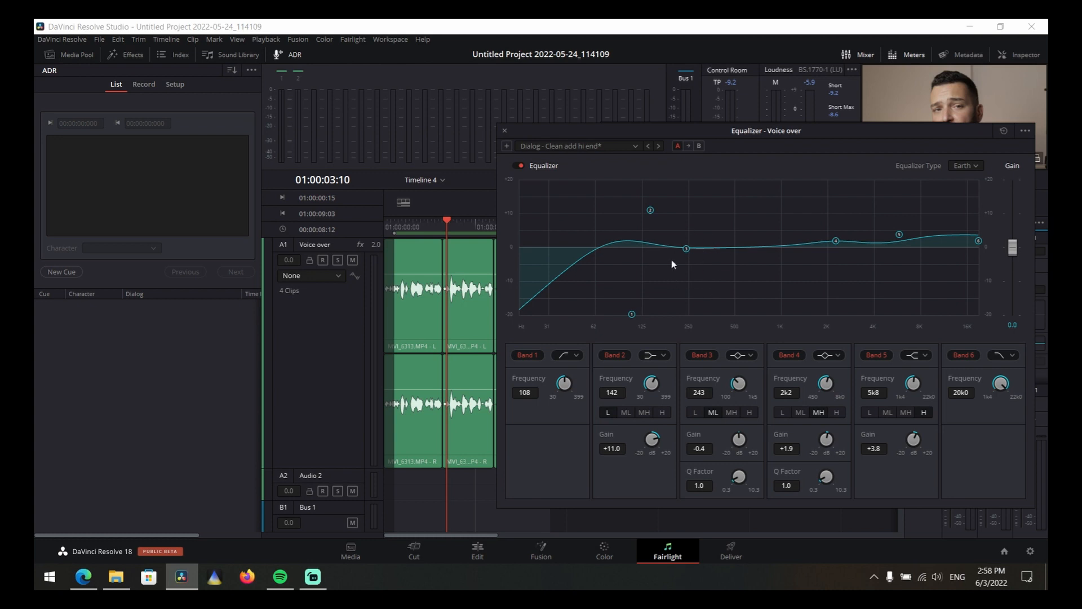
pyautogui.moveTo(747, 442); pyautogui.dragTo(806, 439)
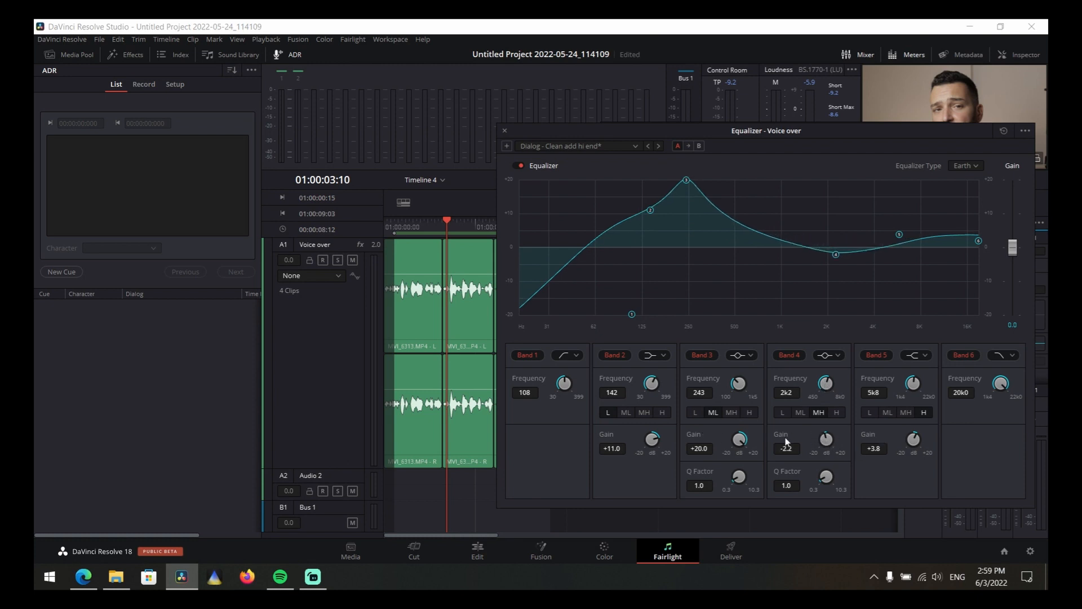
# Reset band 4 gain to 0.0 and narrow band 3 to Q 10.3
pyautogui.doubleClick(826, 440)
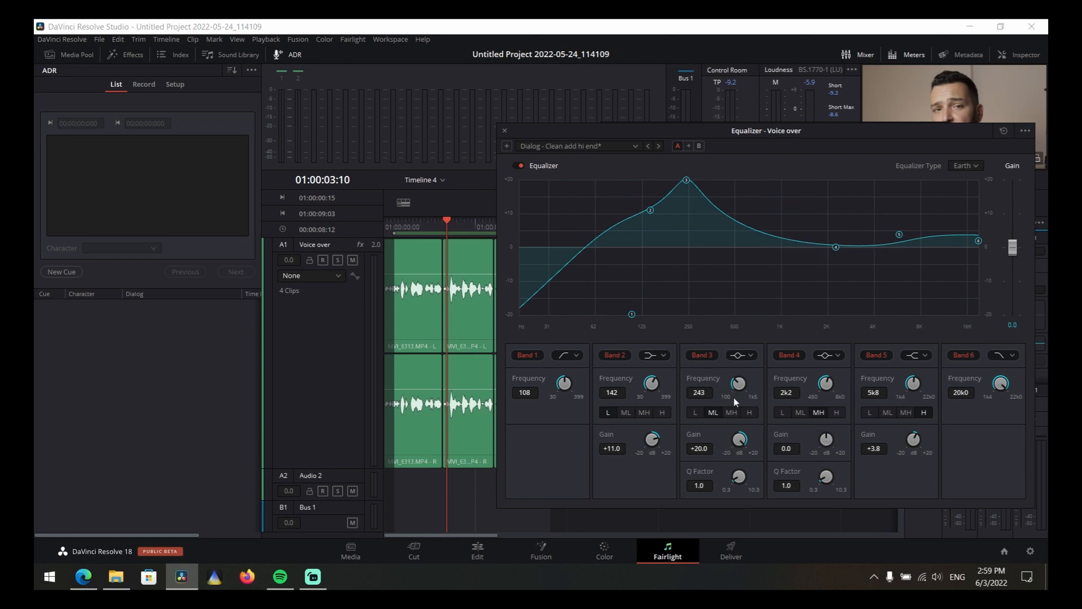
pyautogui.moveTo(740, 478); pyautogui.dragTo(873, 478)
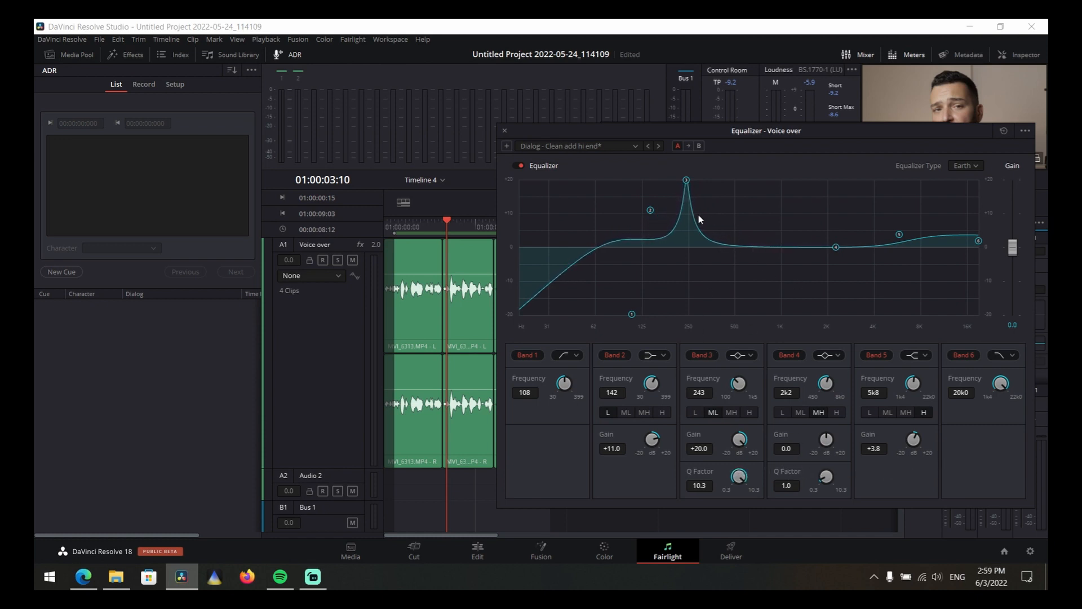
pyautogui.moveTo(808, 130); pyautogui.dragTo(684, 103)
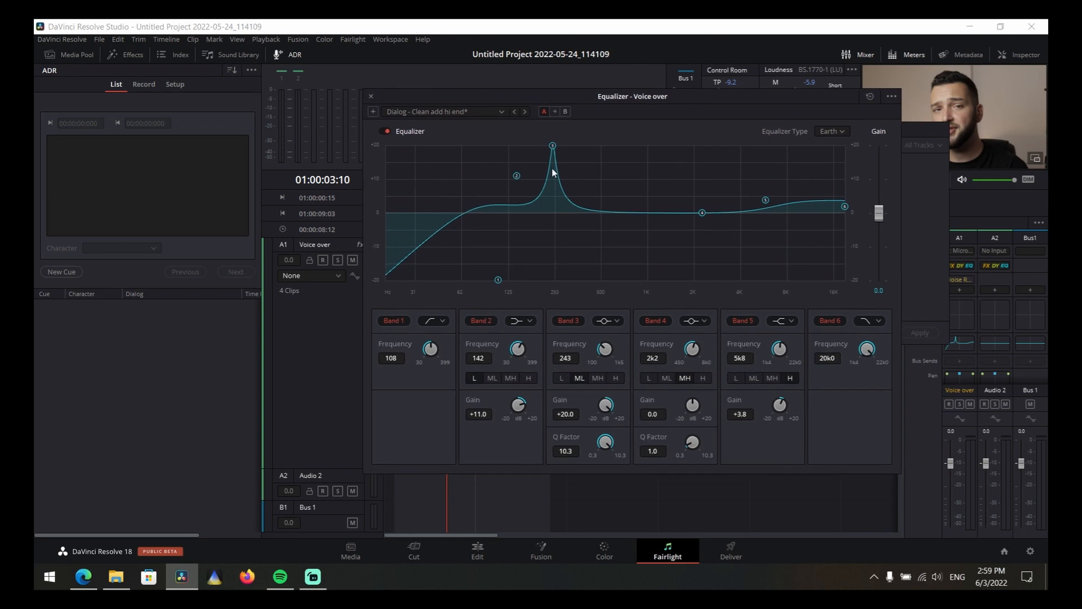
pyautogui.moveTo(621, 97); pyautogui.dragTo(669, 126)
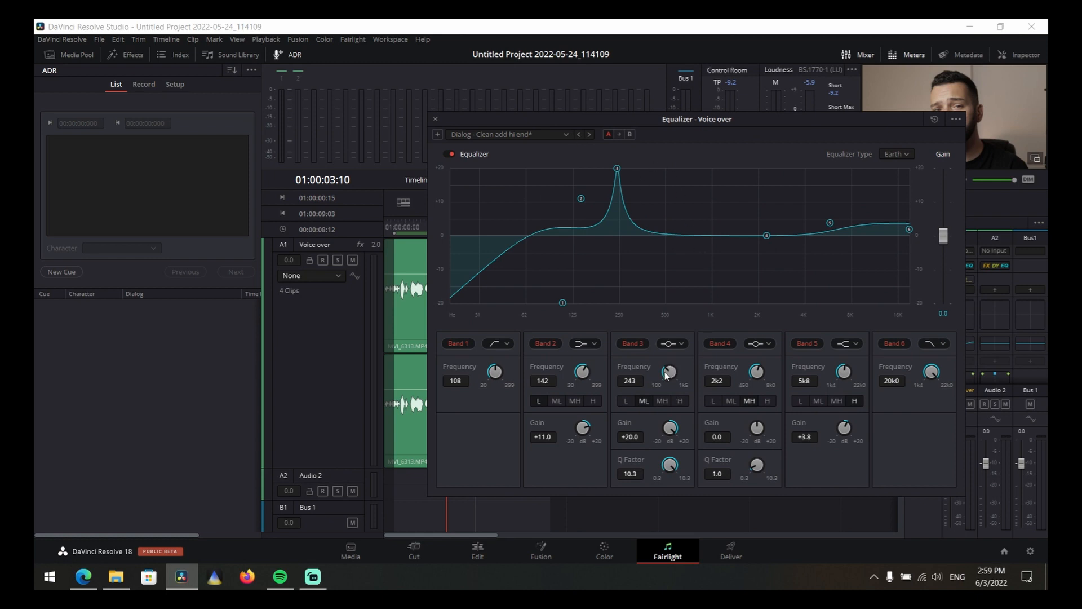
# Sweep the +20 dB band 3 spike to 509 during playback
pyautogui.press('space')
pyautogui.moveTo(666, 375); pyautogui.dragTo(704, 377)
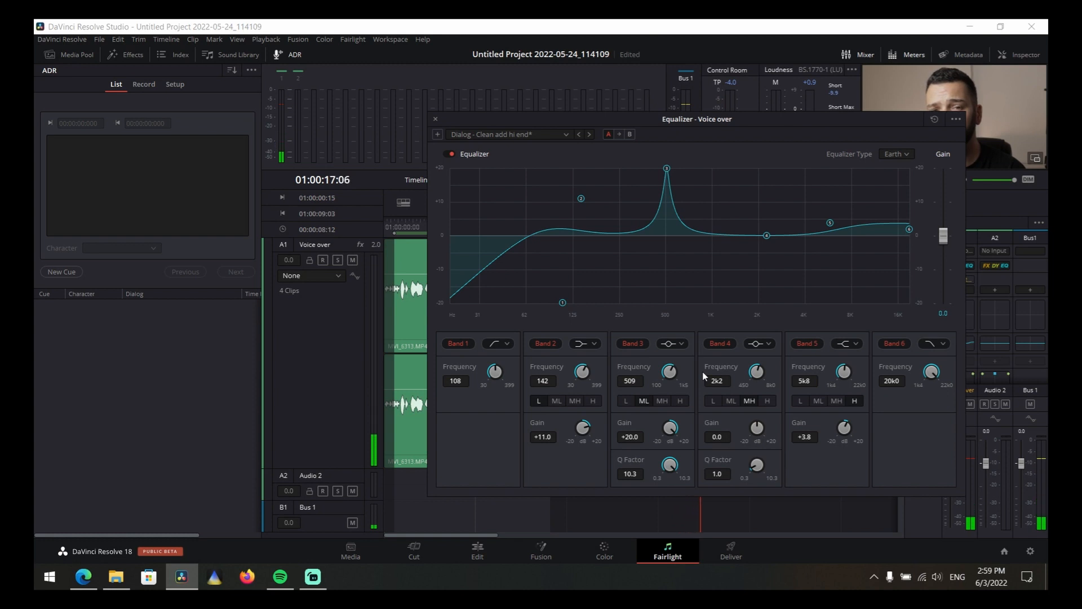
pyautogui.click(402, 229)
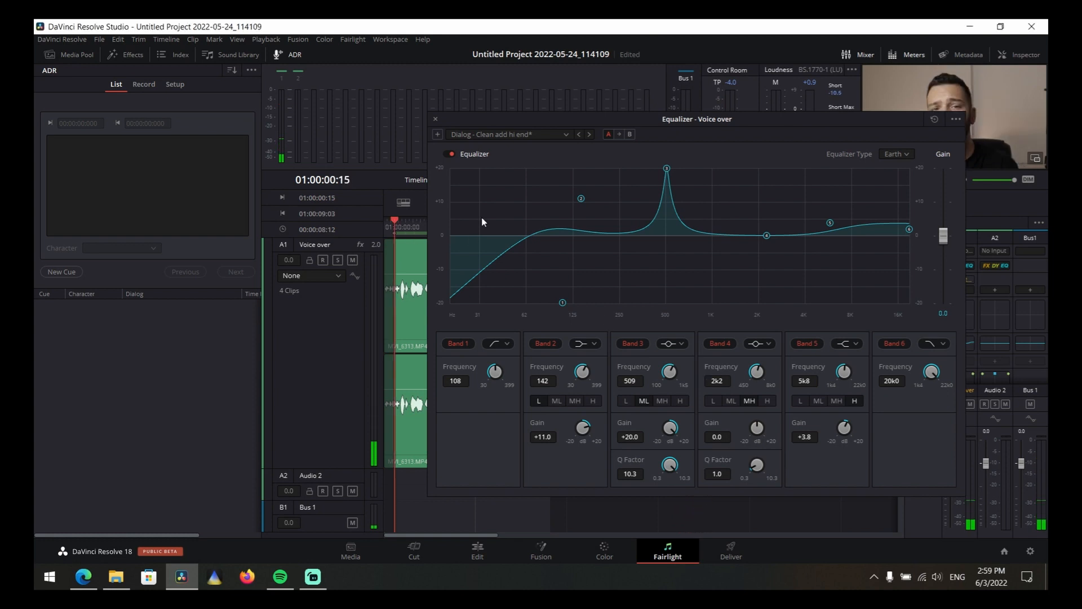
pyautogui.press('space')
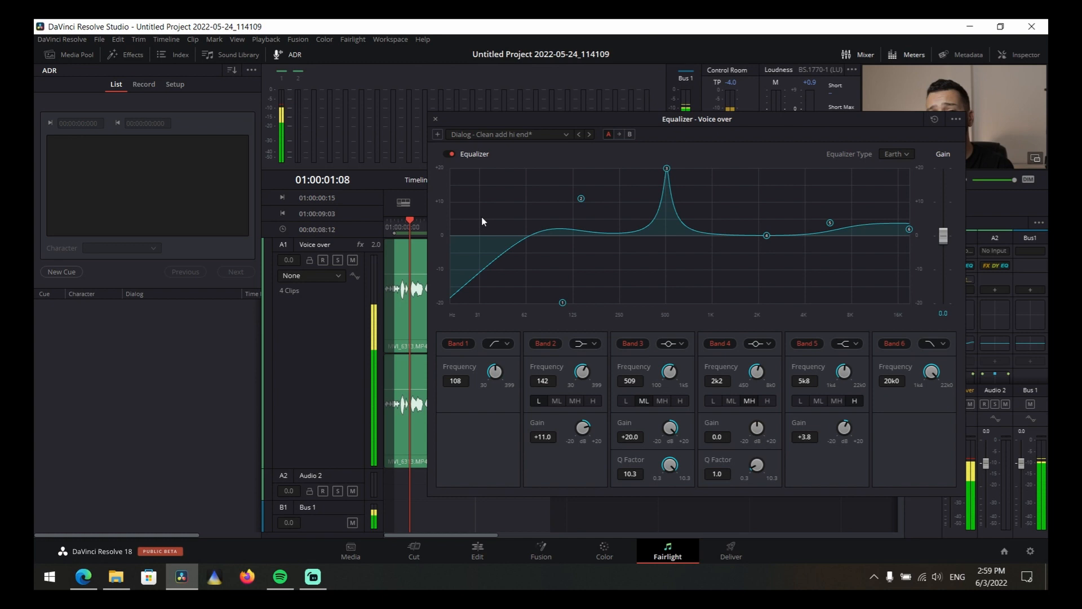
pyautogui.press('space')
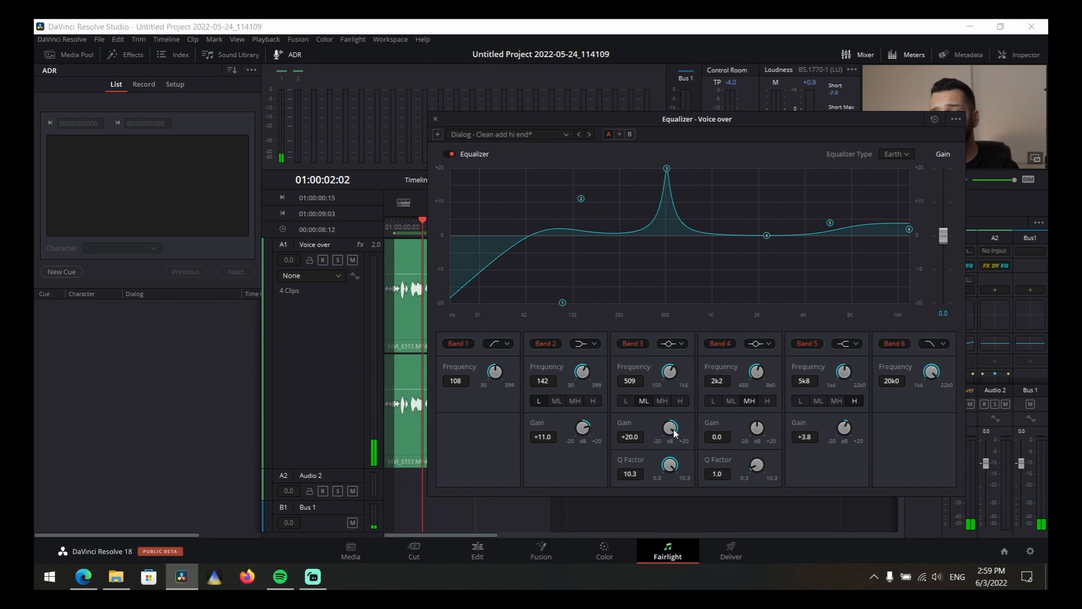
pyautogui.moveTo(675, 432); pyautogui.dragTo(584, 403)
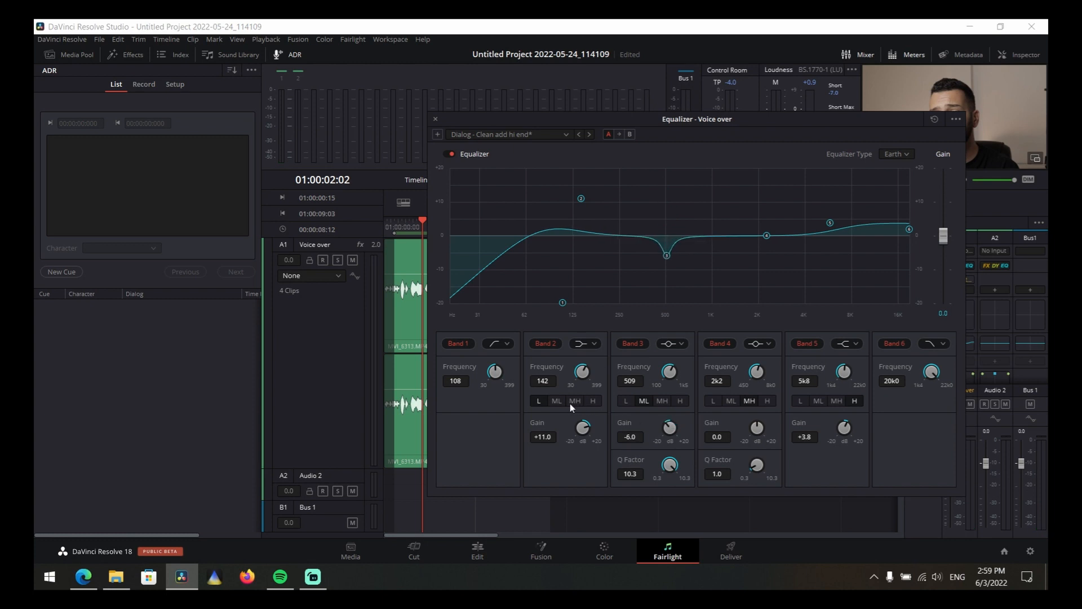
# Turn band 3 at 509 into a -3.5 dB dip with Q 1.9
pyautogui.moveTo(571, 403); pyautogui.dragTo(570, 403)
pyautogui.moveTo(613, 445); pyautogui.dragTo(535, 436)
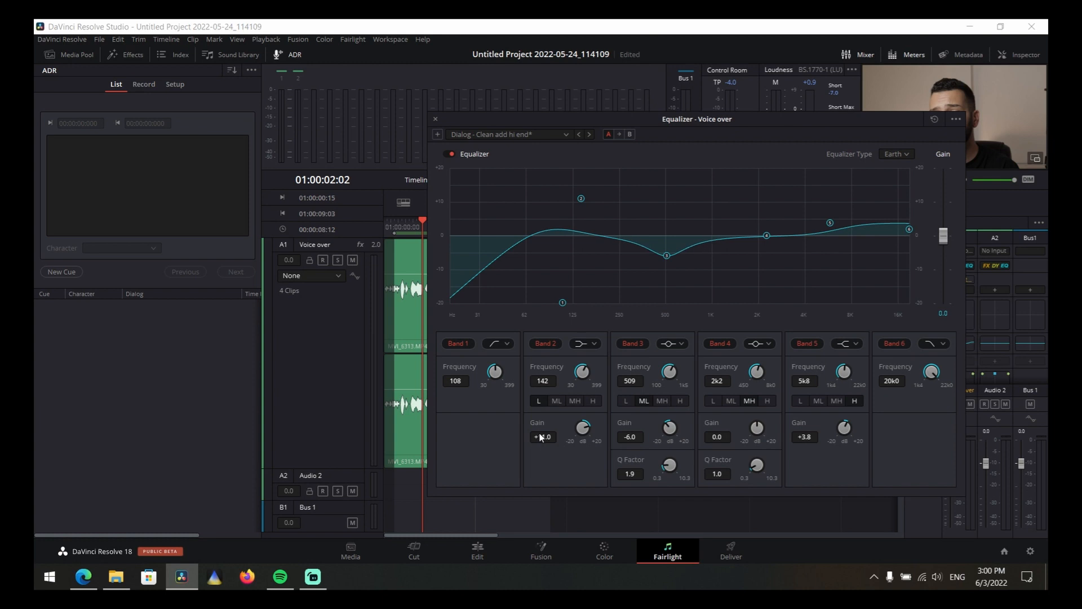
pyautogui.moveTo(669, 428); pyautogui.dragTo(677, 430)
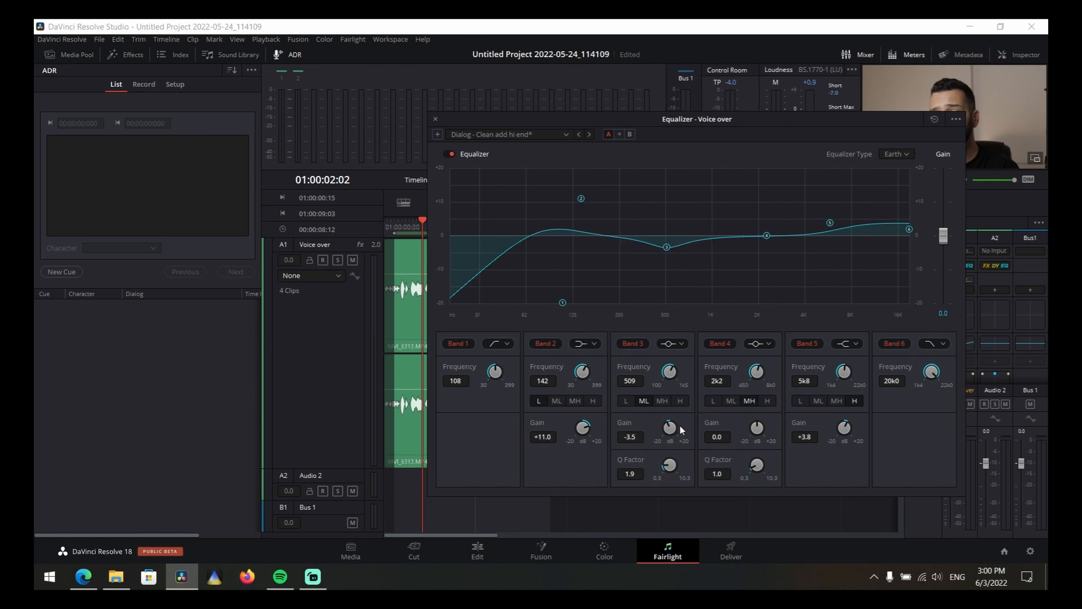
pyautogui.moveTo(689, 113)
pyautogui.mouseDown()
pyautogui.moveTo(642, 125)
pyautogui.moveTo(736, 145)
pyautogui.moveTo(697, 125)
pyautogui.mouseUp()
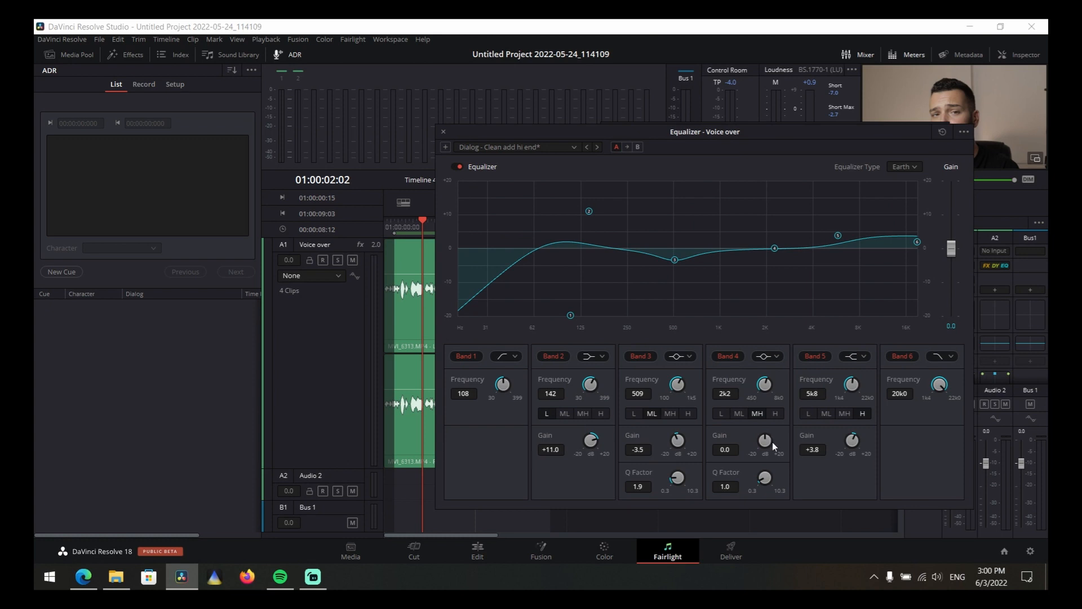
# Boost band 4 to +20 dB at Q 9.9 and sweep it down to 1k4 during playback
pyautogui.moveTo(772, 446); pyautogui.dragTo(900, 557)
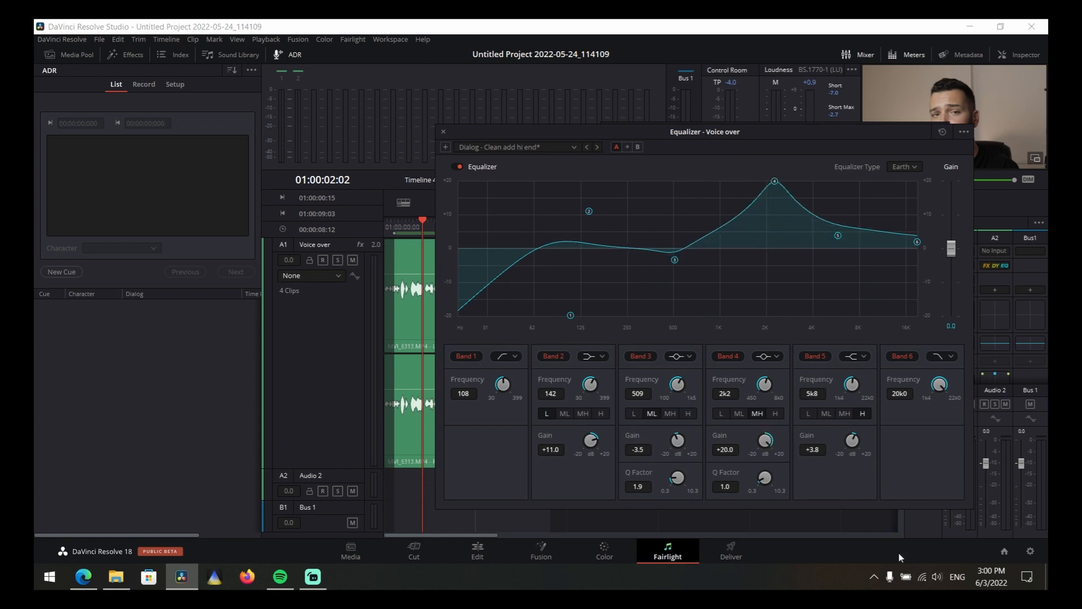
pyautogui.moveTo(764, 479); pyautogui.dragTo(901, 486)
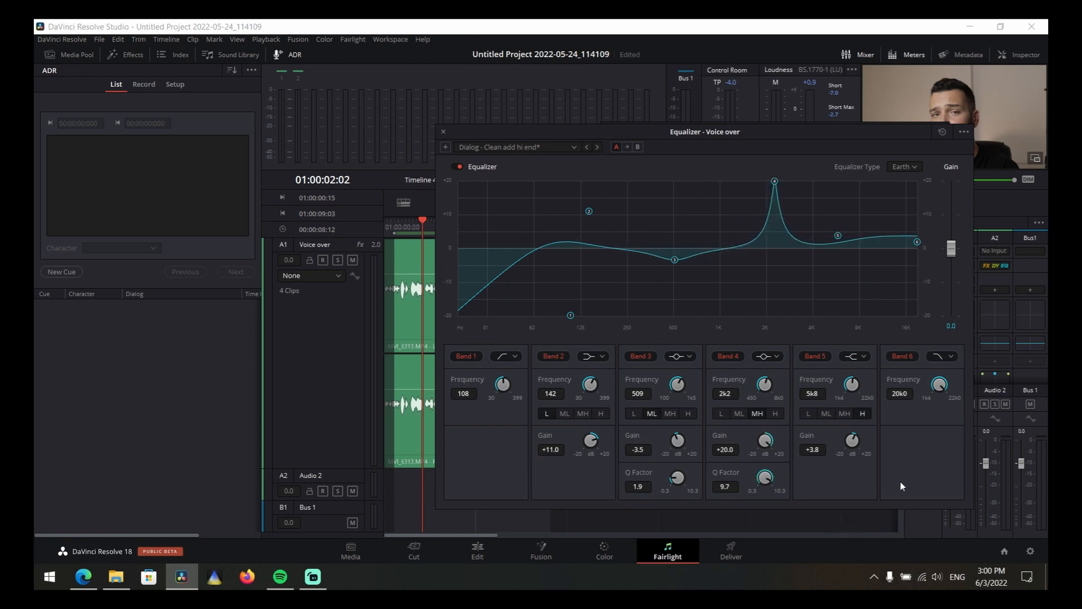
pyautogui.click(404, 221)
pyautogui.press('space')
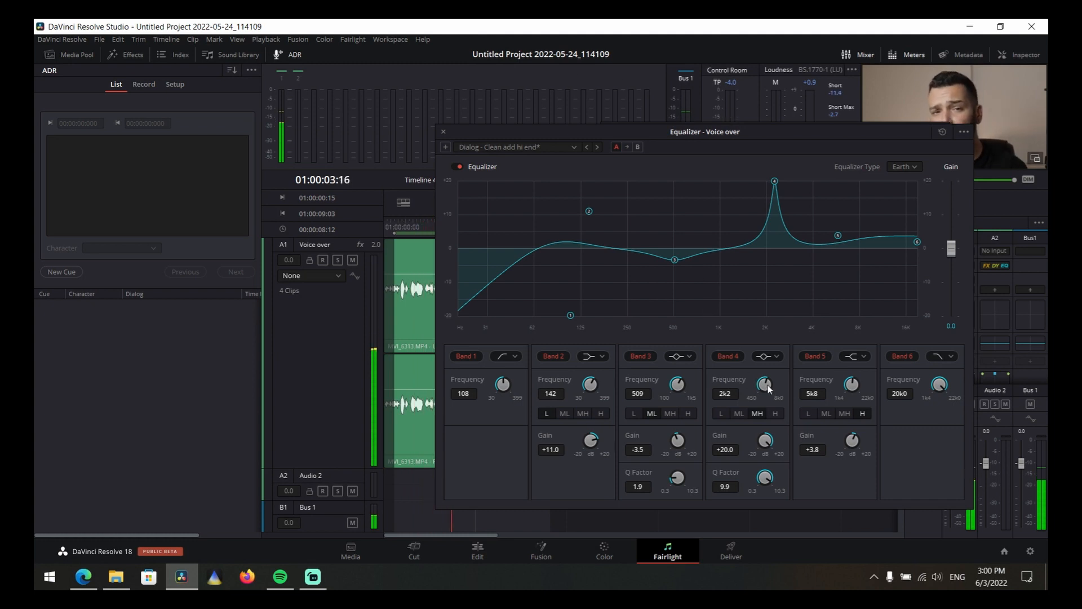
pyautogui.moveTo(768, 384); pyautogui.dragTo(746, 365)
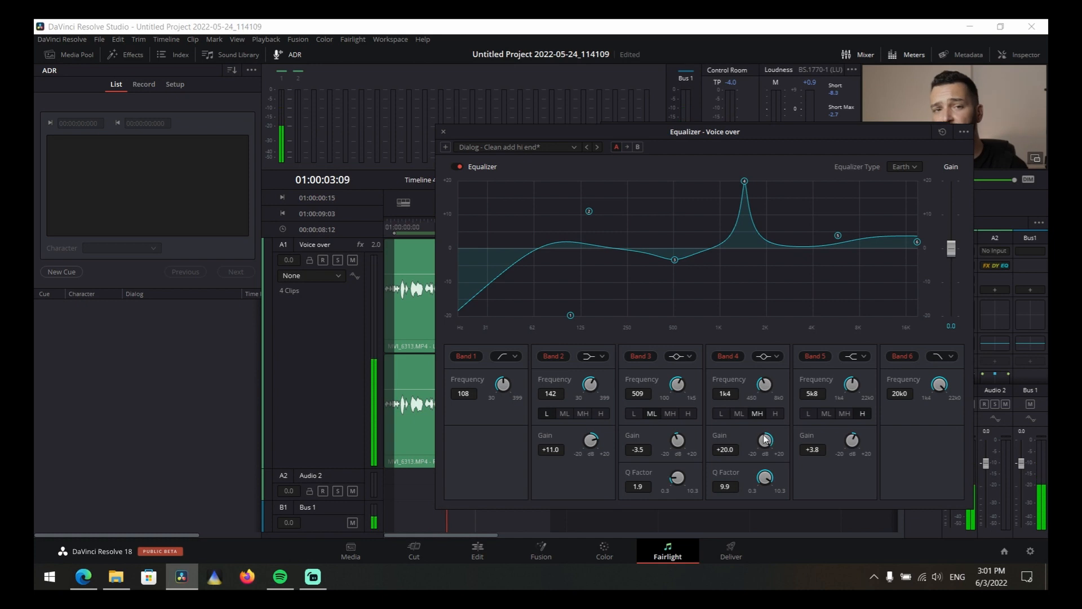
# Make band 4 a -3.5 dB dip at 1k4 with Q 4.3
pyautogui.moveTo(765, 439); pyautogui.dragTo(661, 423)
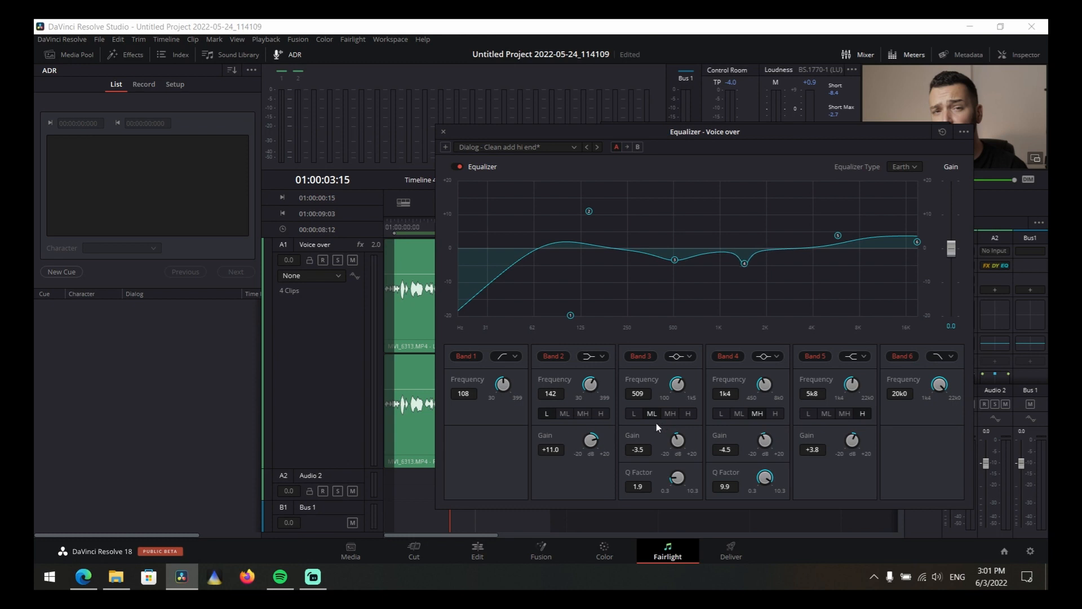
pyautogui.moveTo(663, 424); pyautogui.dragTo(661, 424)
pyautogui.moveTo(769, 480); pyautogui.dragTo(751, 469)
pyautogui.moveTo(689, 449); pyautogui.dragTo(685, 450)
# Ease the band 5 boost to +1.7 dB and replay the voice over from the start
pyautogui.moveTo(850, 441); pyautogui.dragTo(845, 439)
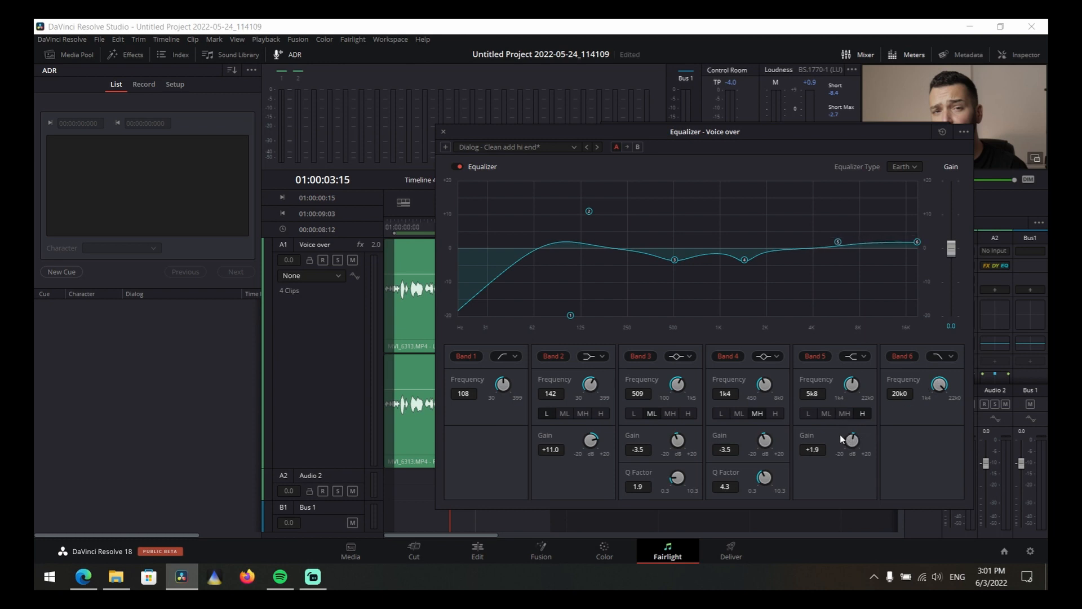
pyautogui.moveTo(395, 228); pyautogui.dragTo(381, 219)
pyautogui.press('space')
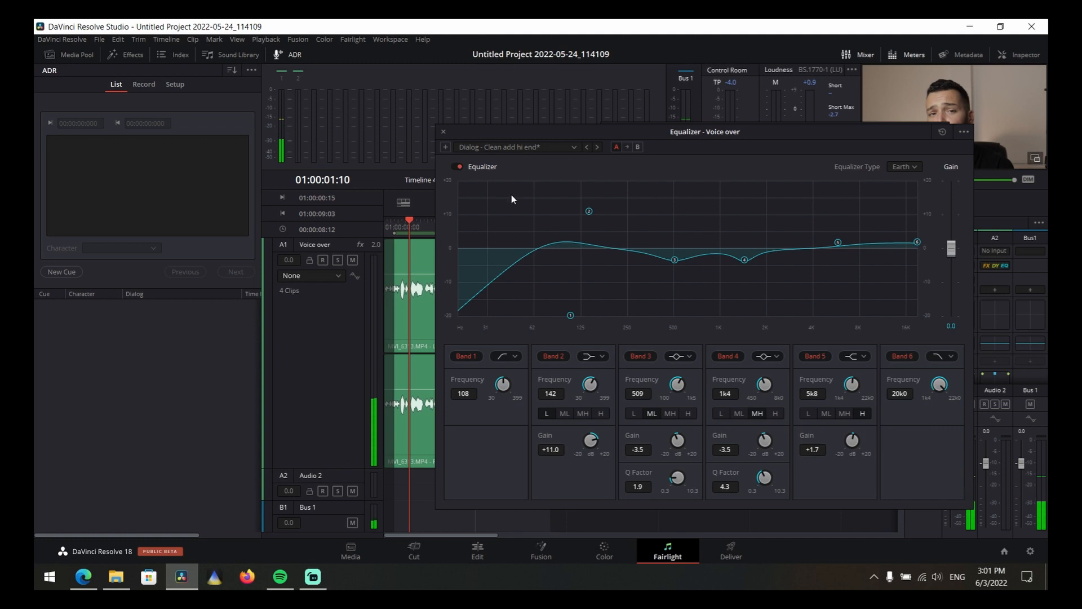
pyautogui.moveTo(565, 136); pyautogui.dragTo(709, 135)
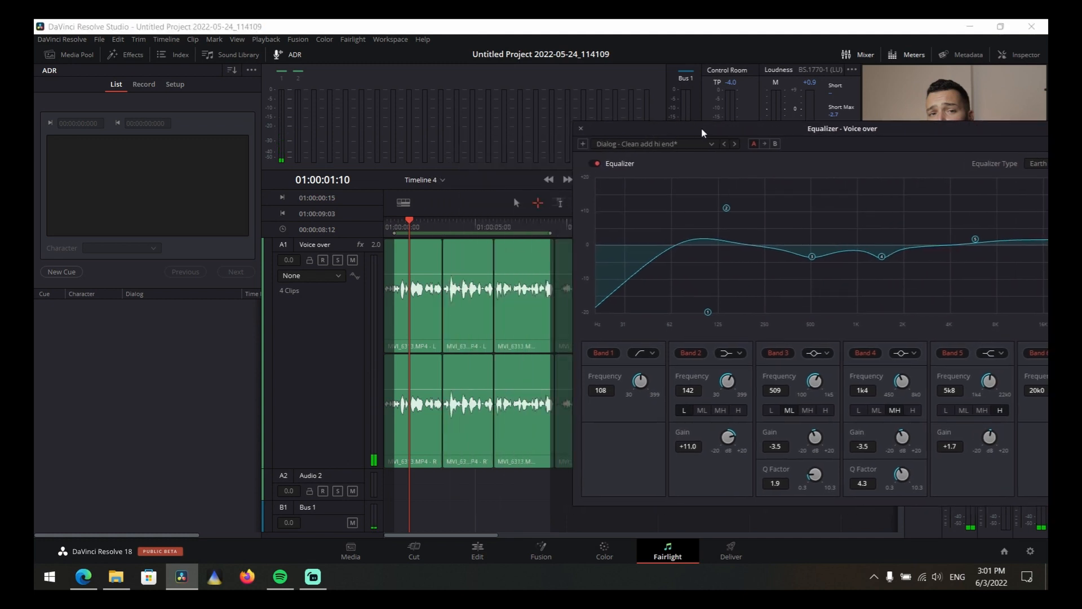
# Bypass the Voice over equalizer and replay the voice-over from the in point to compare
pyautogui.click(598, 166)
pyautogui.press('space')
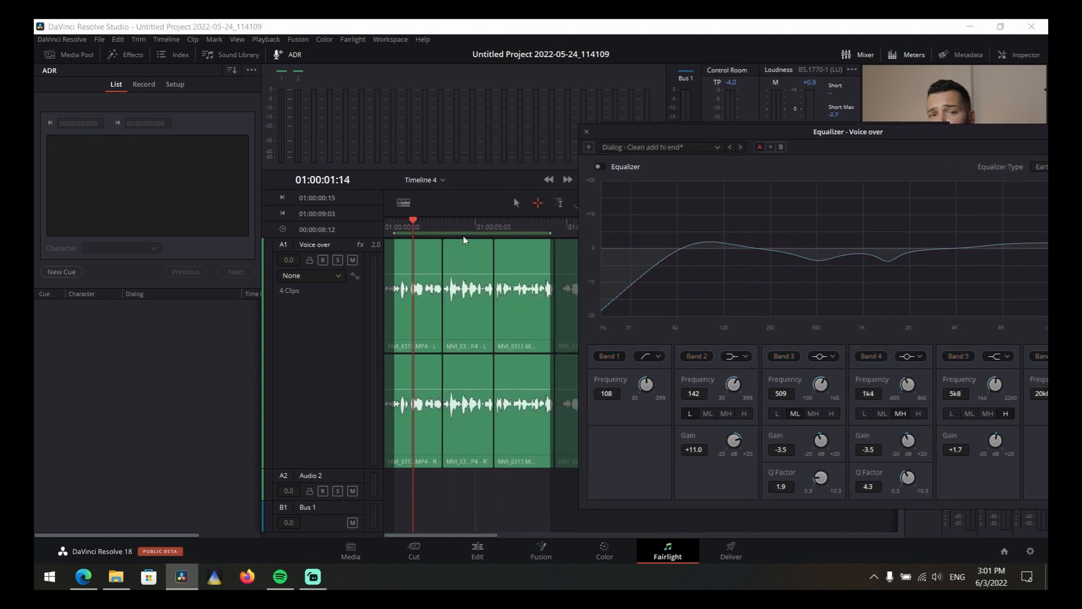
pyautogui.press('space')
pyautogui.click(516, 202)
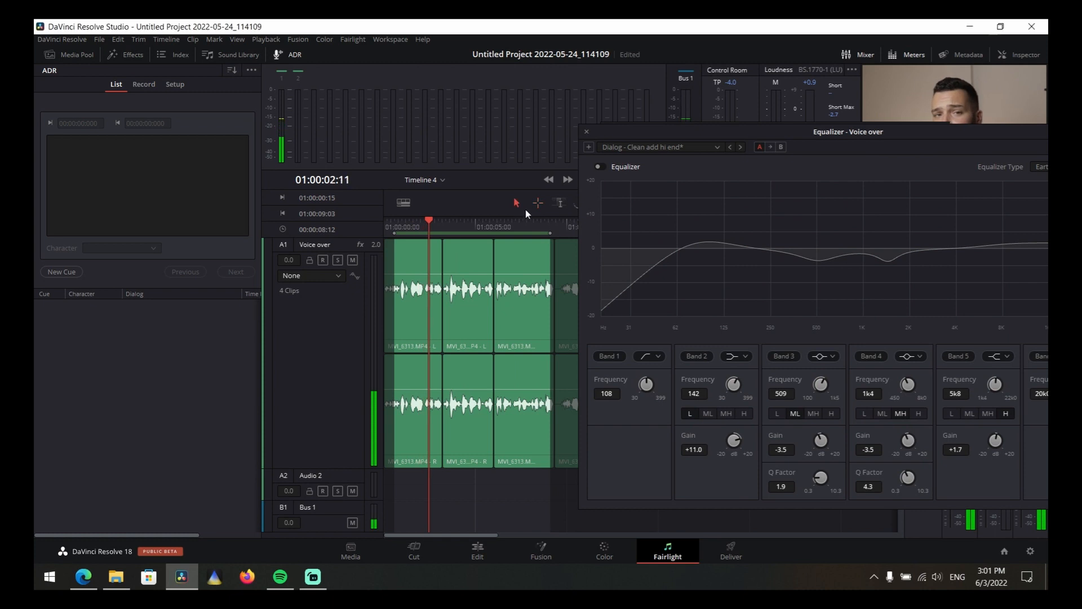
pyautogui.press('space')
pyautogui.hotkey('alt', '/')
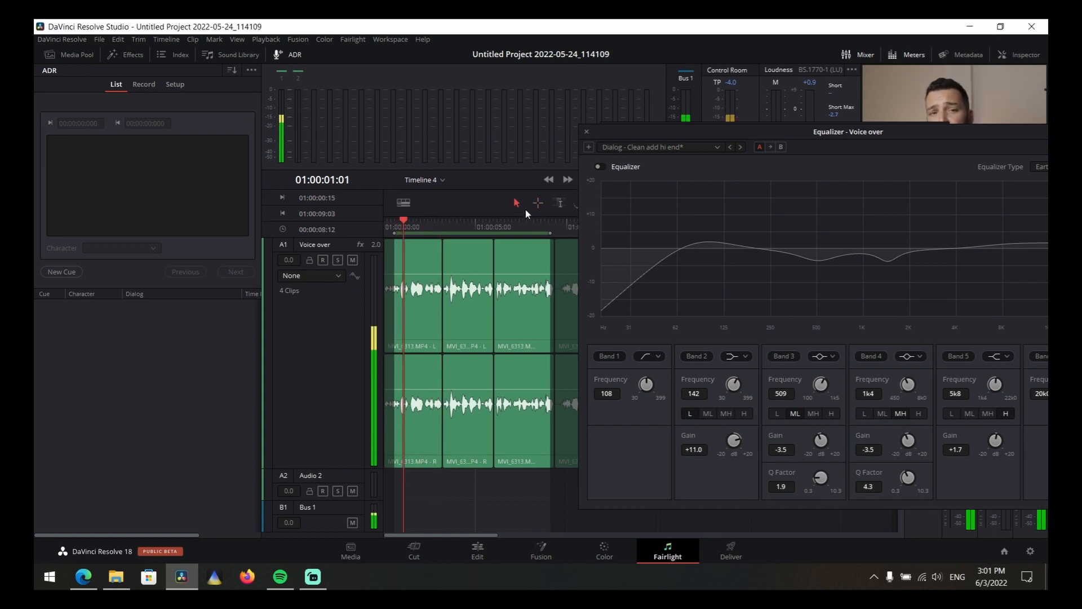
# Toggle the equalizer on and off to compare, leave it enabled, and check the presets library
pyautogui.click(600, 168)
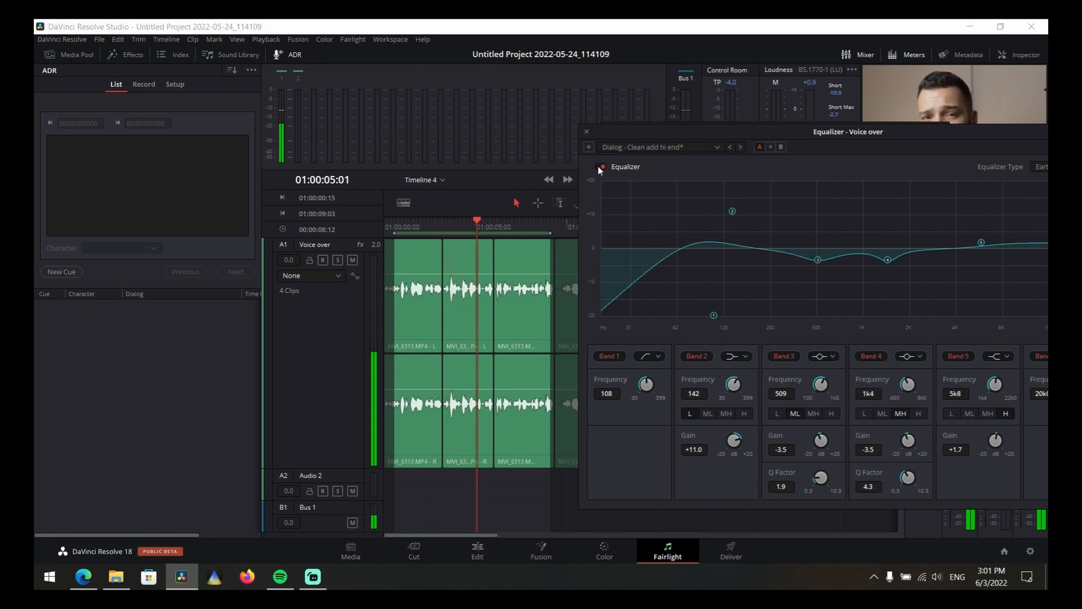
pyautogui.click(599, 168)
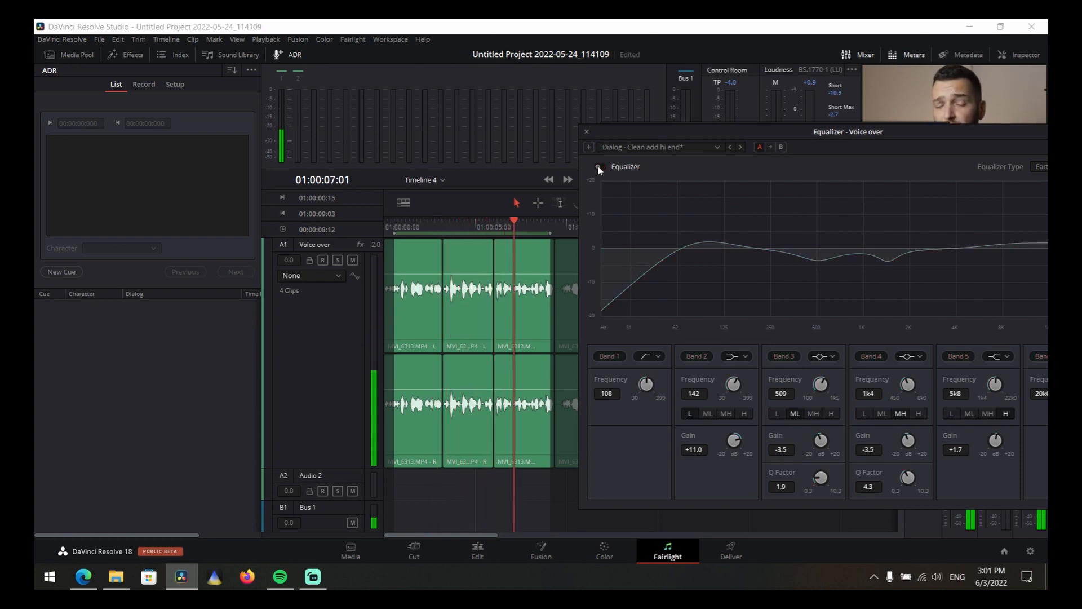
pyautogui.click(600, 168)
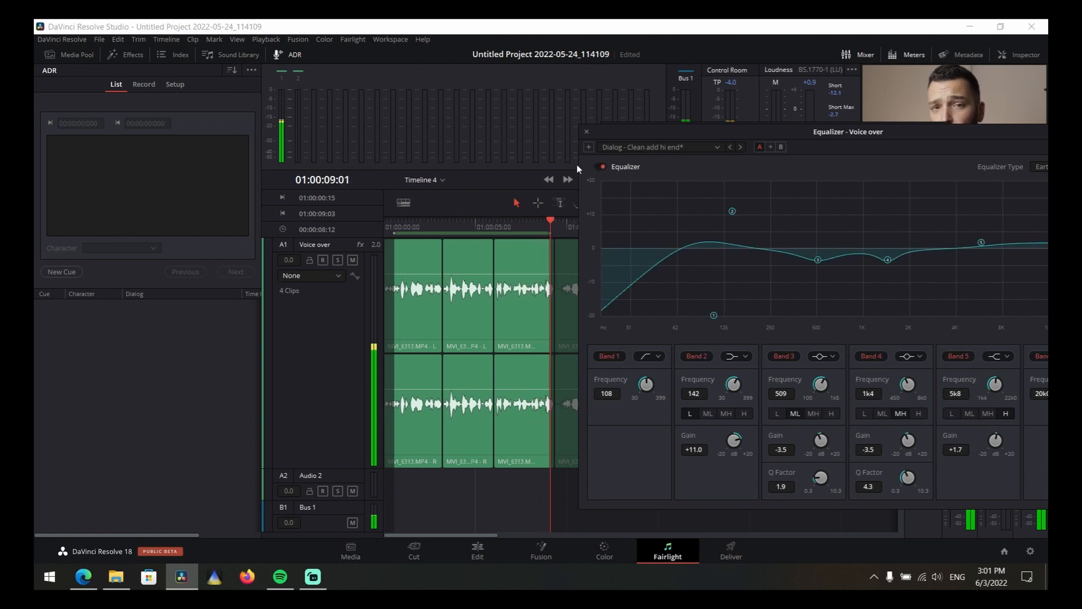
pyautogui.click(598, 168)
pyautogui.click(599, 168)
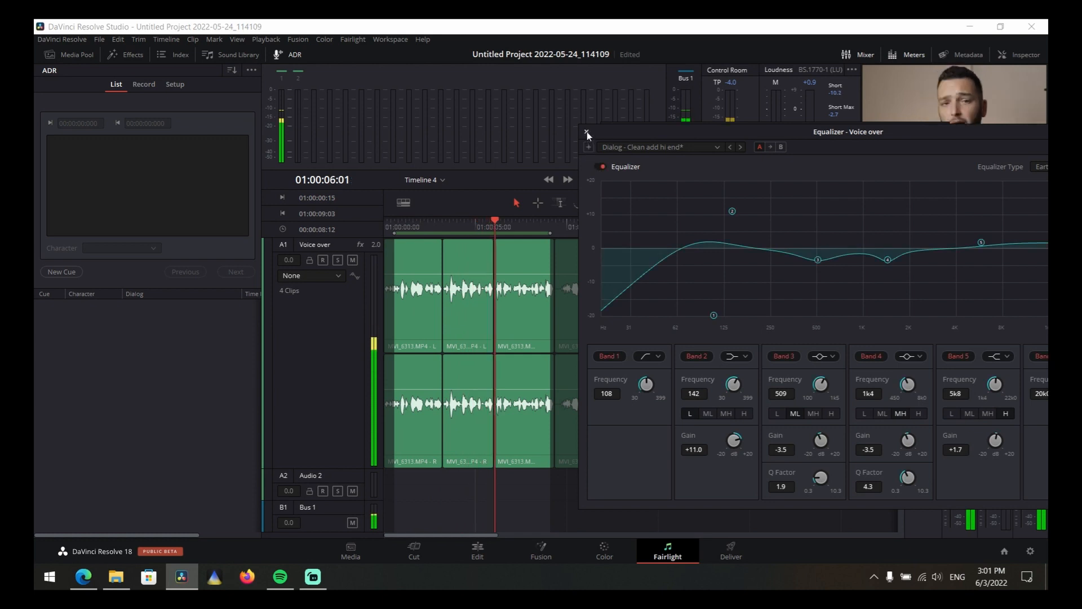
pyautogui.click(588, 146)
pyautogui.click(610, 130)
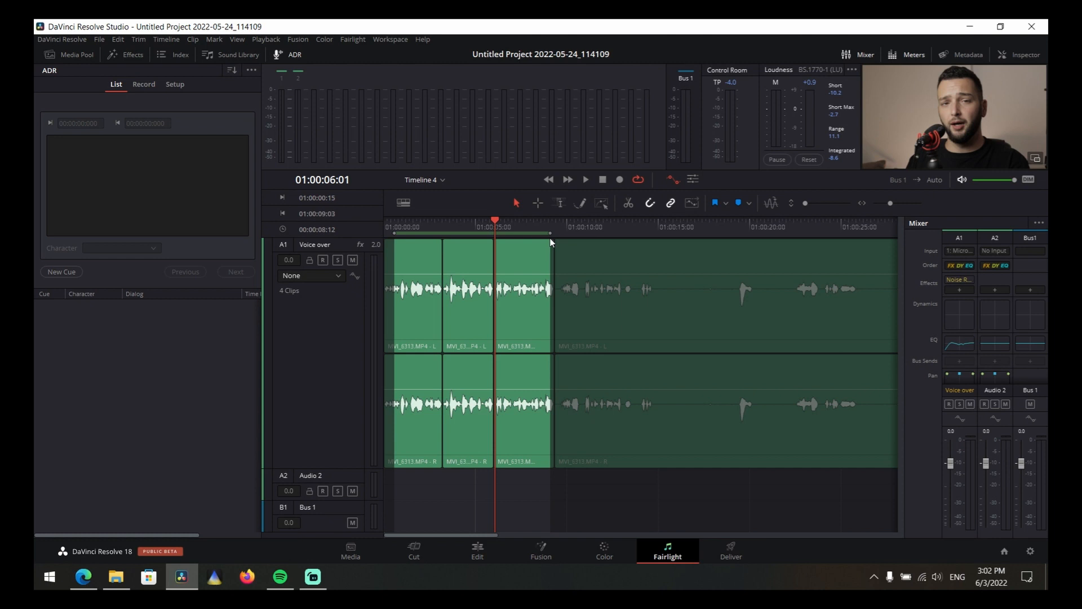
# Reopen the Voice over EQ from its mixer thumbnail, move it aside, then close it
pyautogui.doubleClick(959, 343)
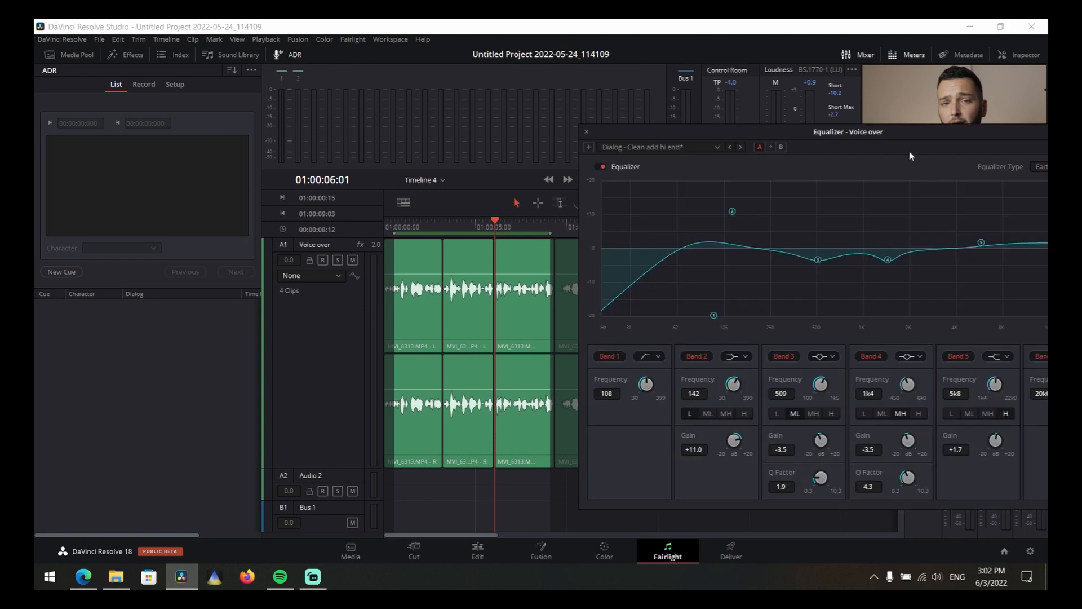
pyautogui.moveTo(822, 133); pyautogui.dragTo(634, 107)
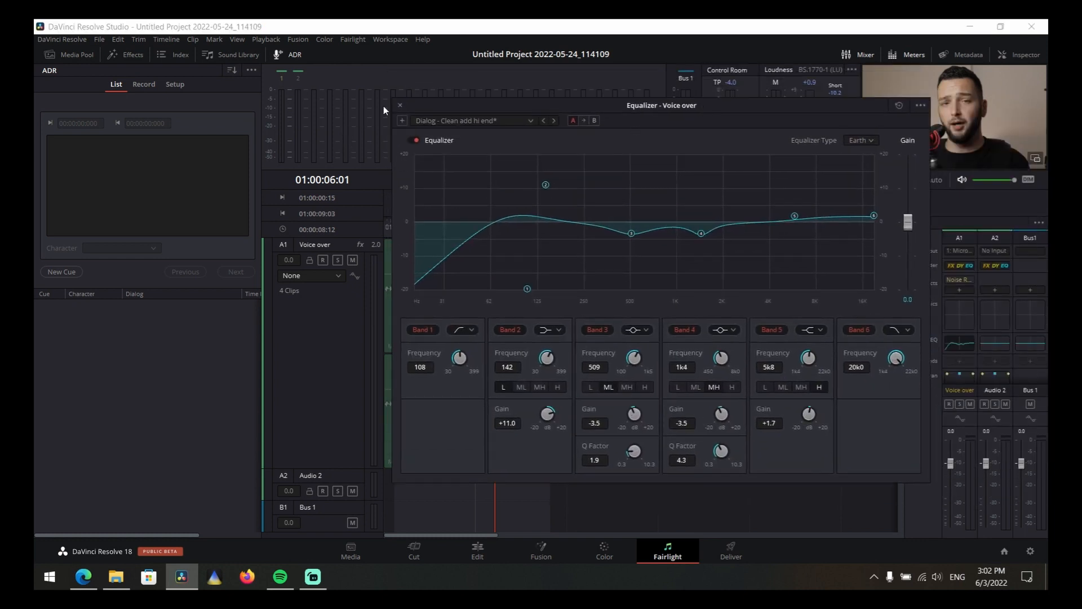
pyautogui.click(401, 106)
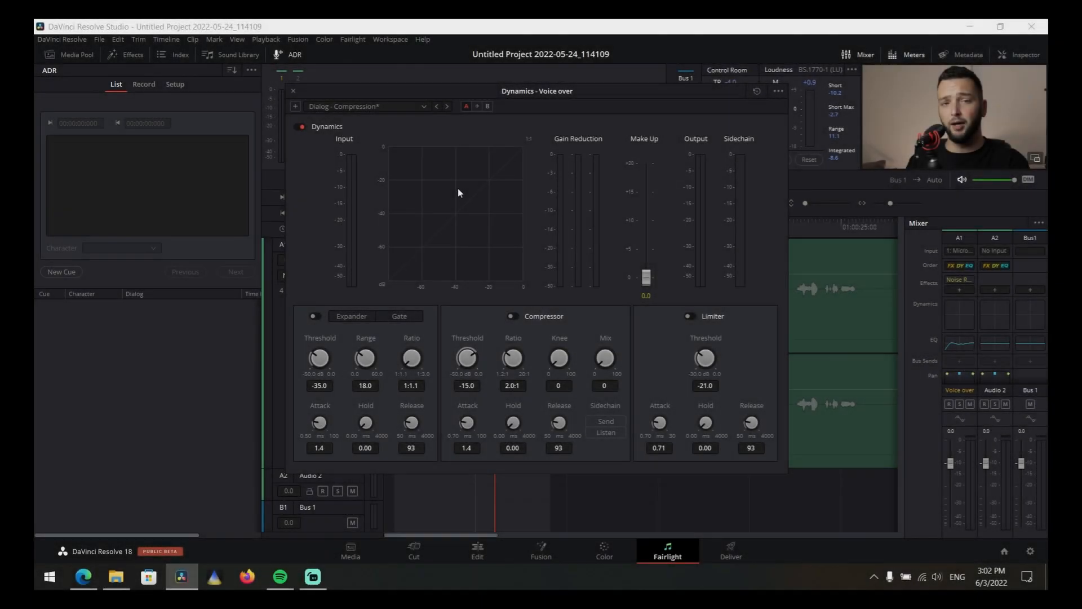
# Audition Dialog leveler - Expander and Dialog - Compression during playback, then apply Dialog leveler - Full expander
pyautogui.click(424, 107)
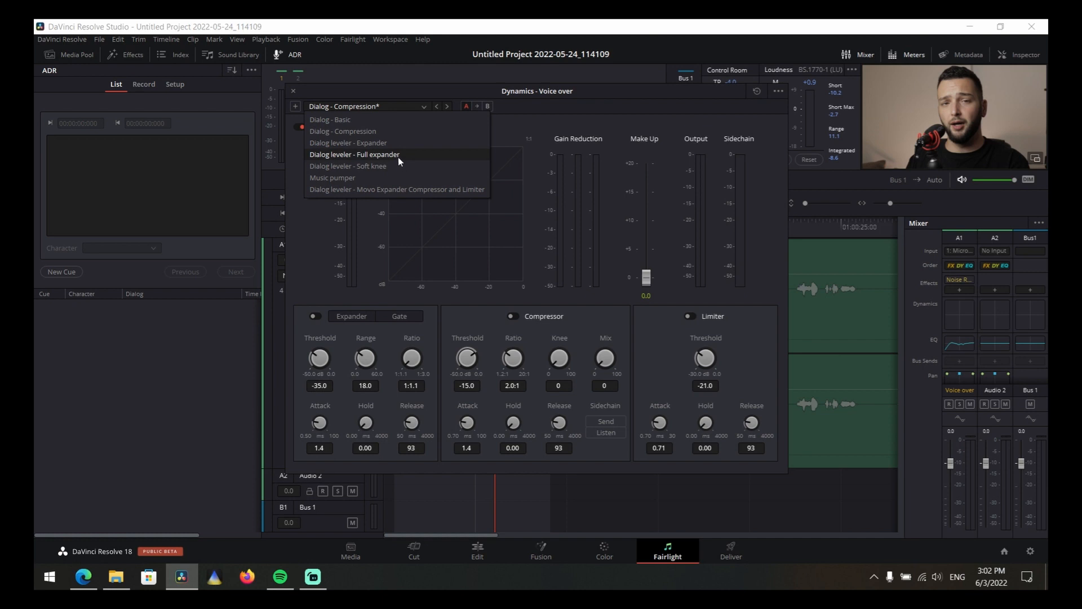
pyautogui.moveTo(516, 97); pyautogui.dragTo(868, 134)
pyautogui.moveTo(449, 221); pyautogui.dragTo(398, 223)
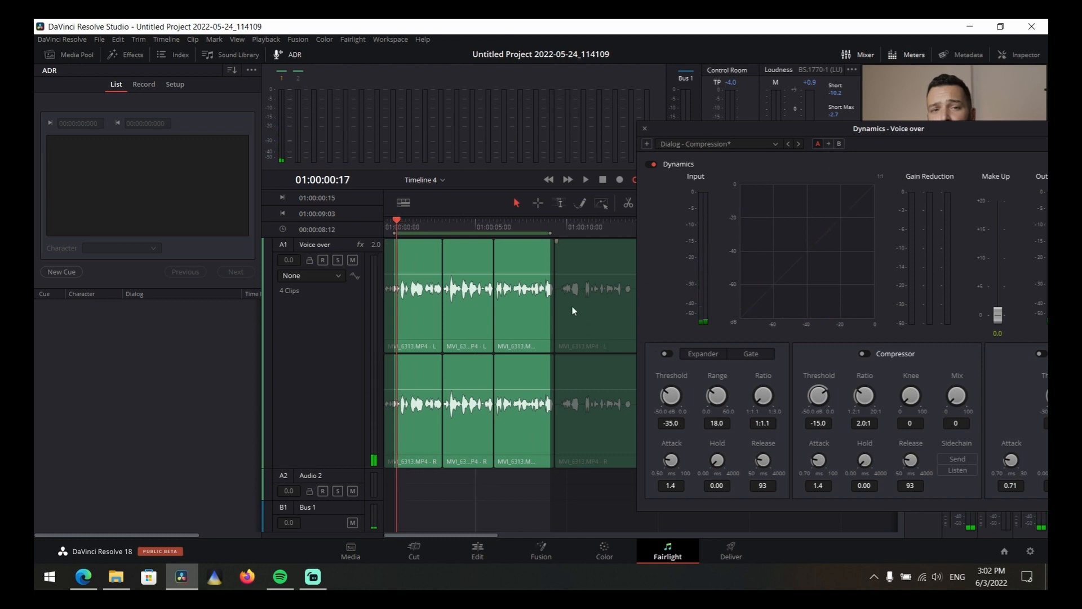
pyautogui.press('space')
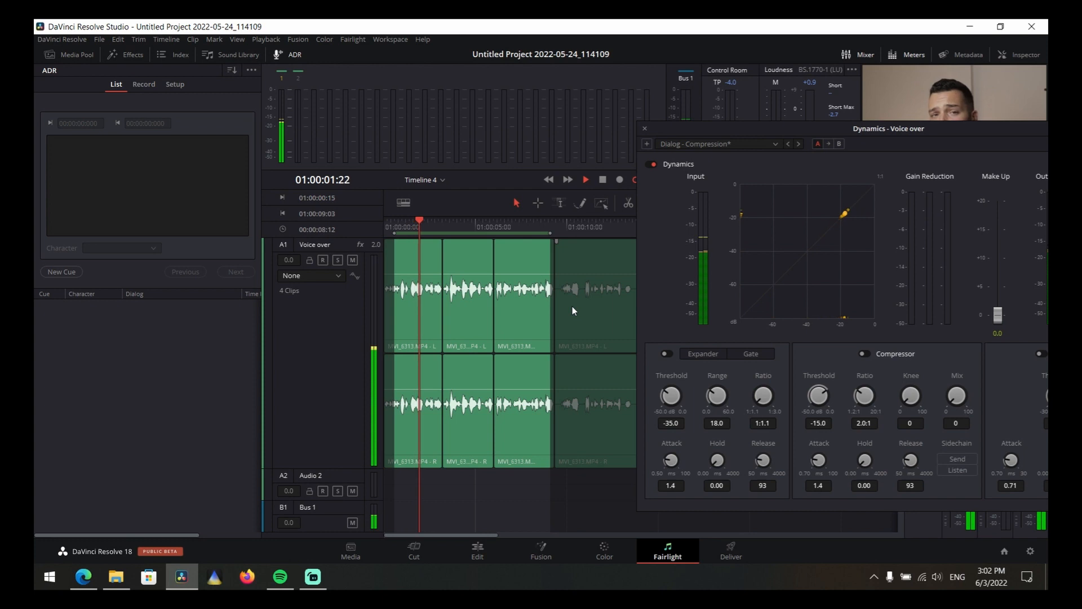
pyautogui.click(776, 144)
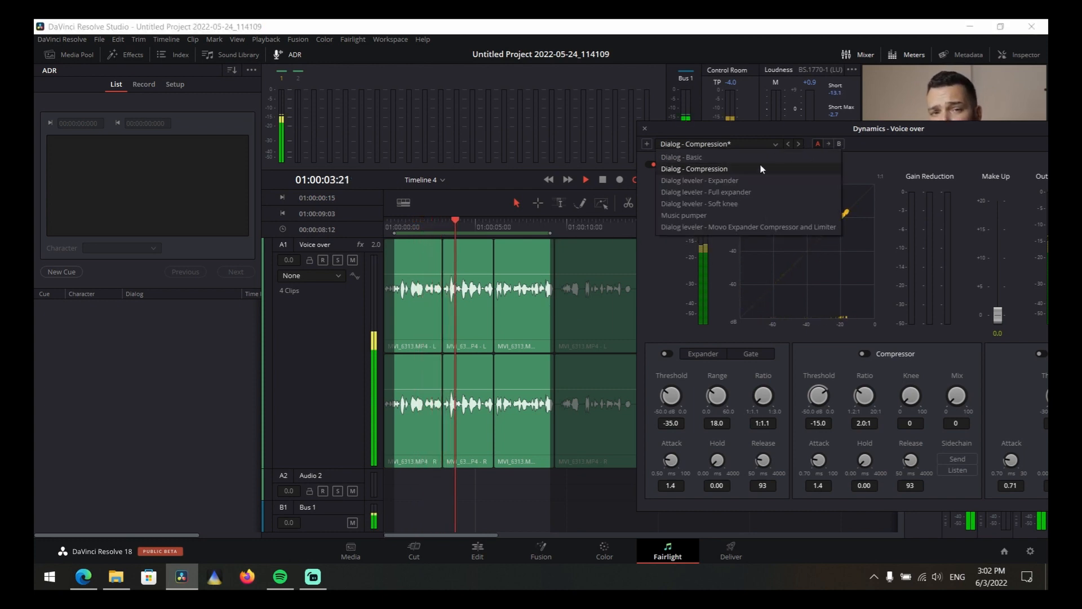
pyautogui.click(743, 185)
pyautogui.click(768, 144)
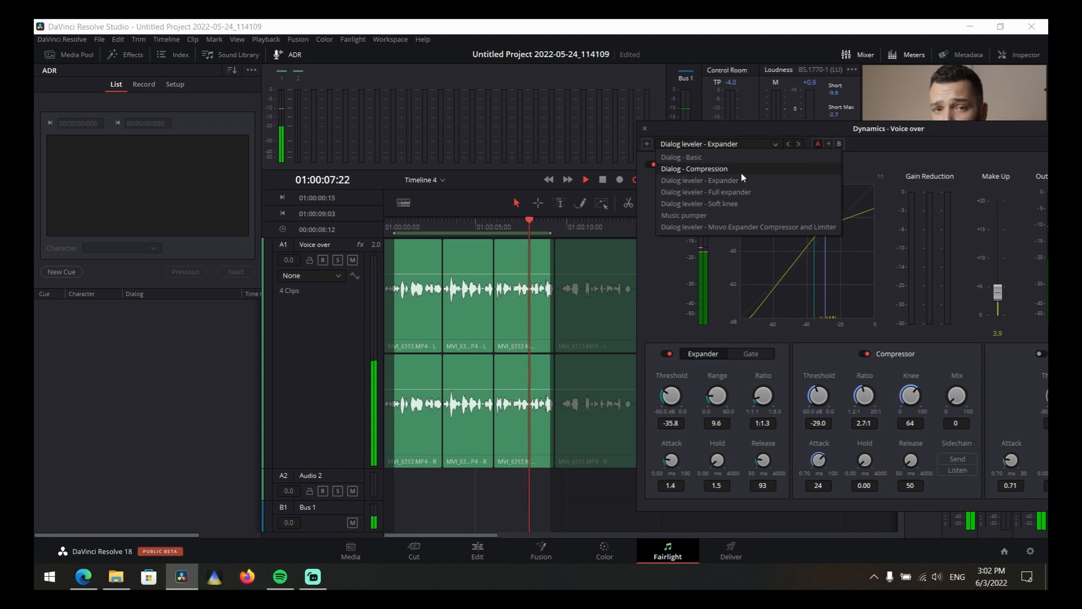
pyautogui.click(742, 172)
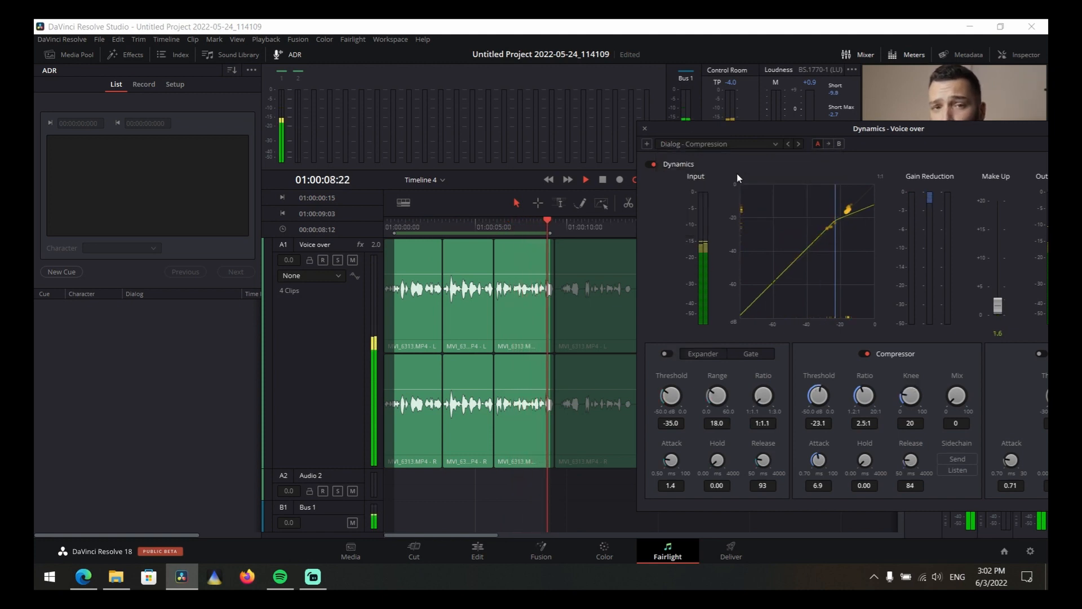
pyautogui.click(776, 144)
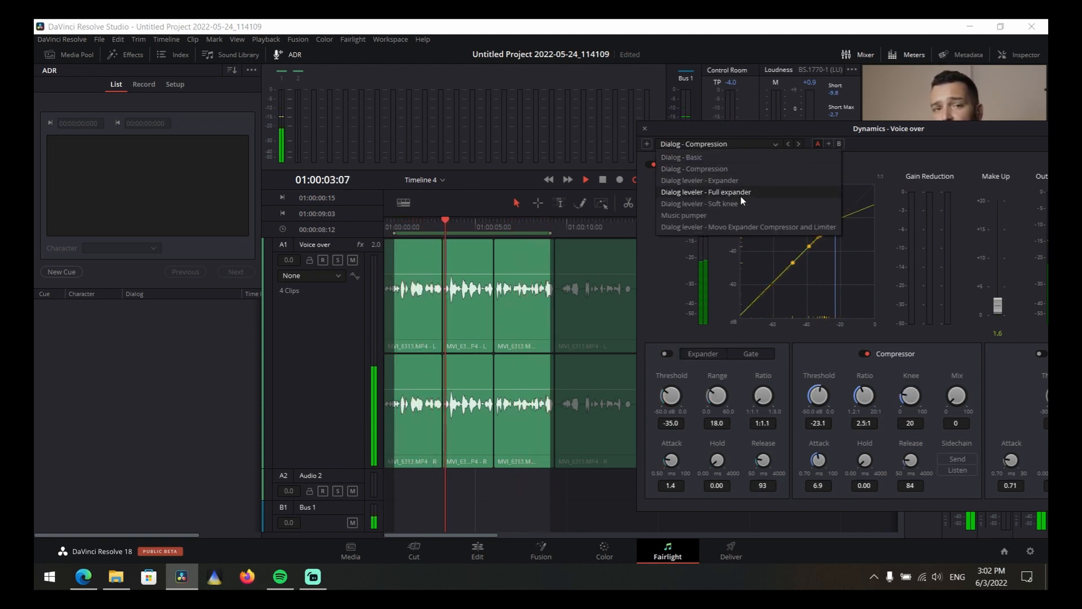
pyautogui.click(740, 194)
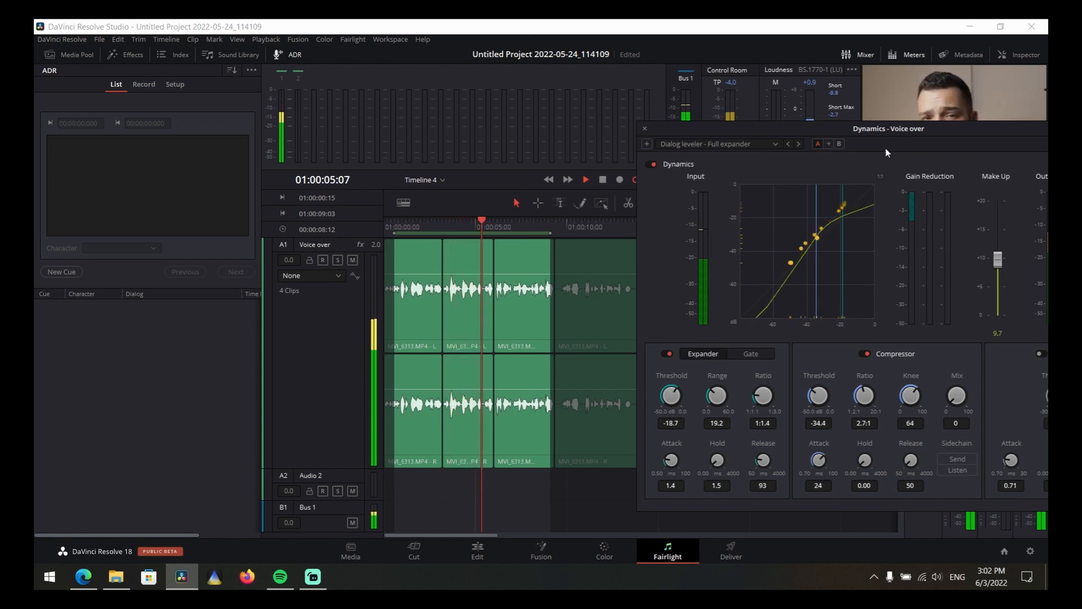
pyautogui.moveTo(874, 134); pyautogui.dragTo(752, 111)
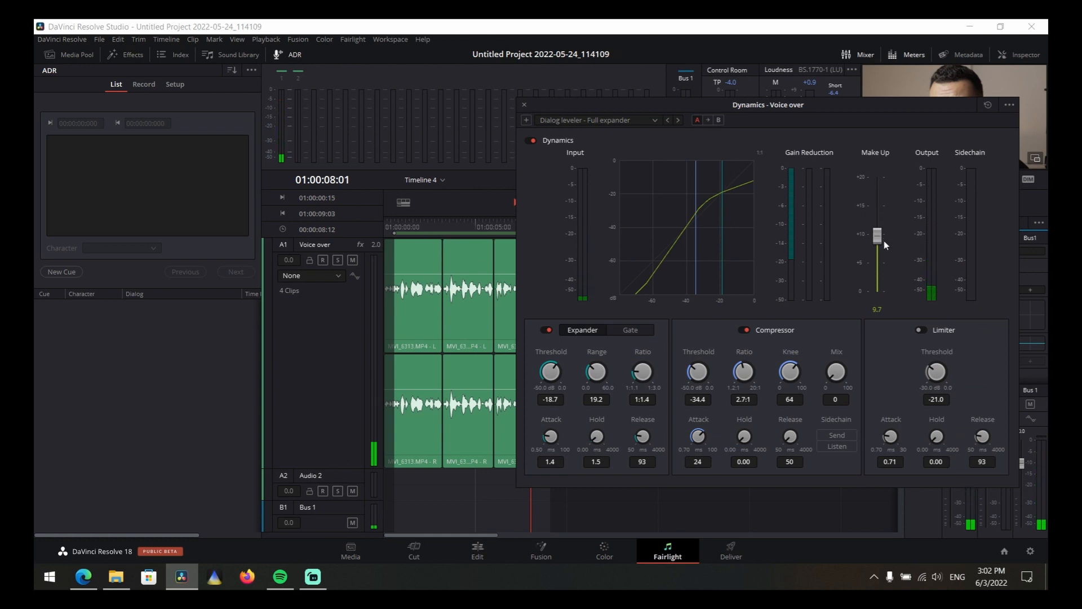
# Lower the Make Up gain from 9.7 to 5.8 and turn Expander Range up to 24.0
pyautogui.moveTo(883, 238); pyautogui.dragTo(883, 244)
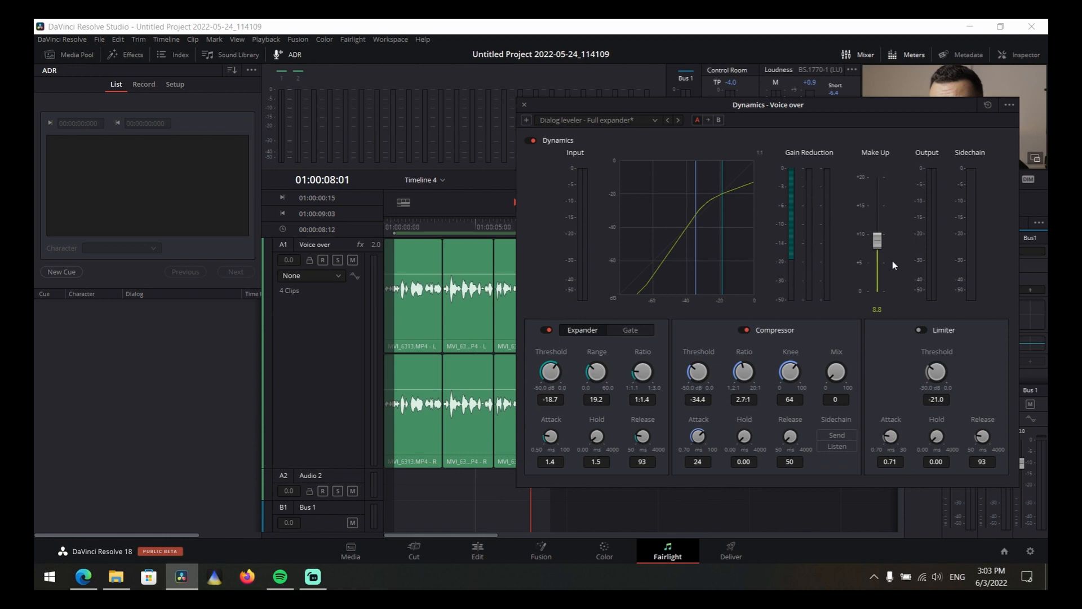
pyautogui.moveTo(882, 245); pyautogui.dragTo(878, 262)
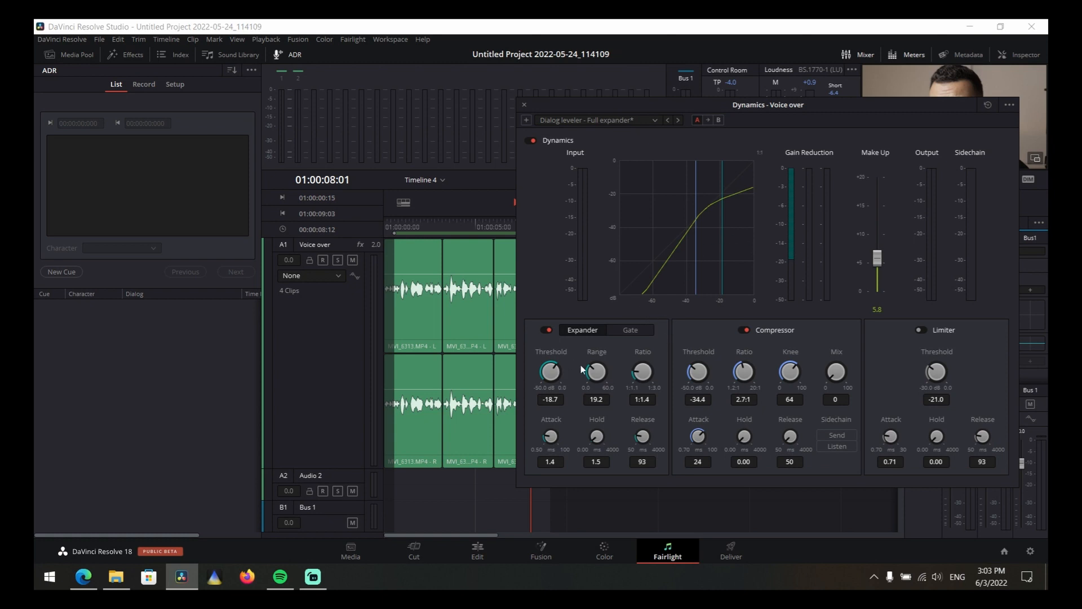
pyautogui.moveTo(545, 366); pyautogui.dragTo(637, 364)
# Tune the expander ratio by ear through 1:1.6 and 1:2.0, settle on 1:1.5, and close Dynamics
pyautogui.click(452, 222)
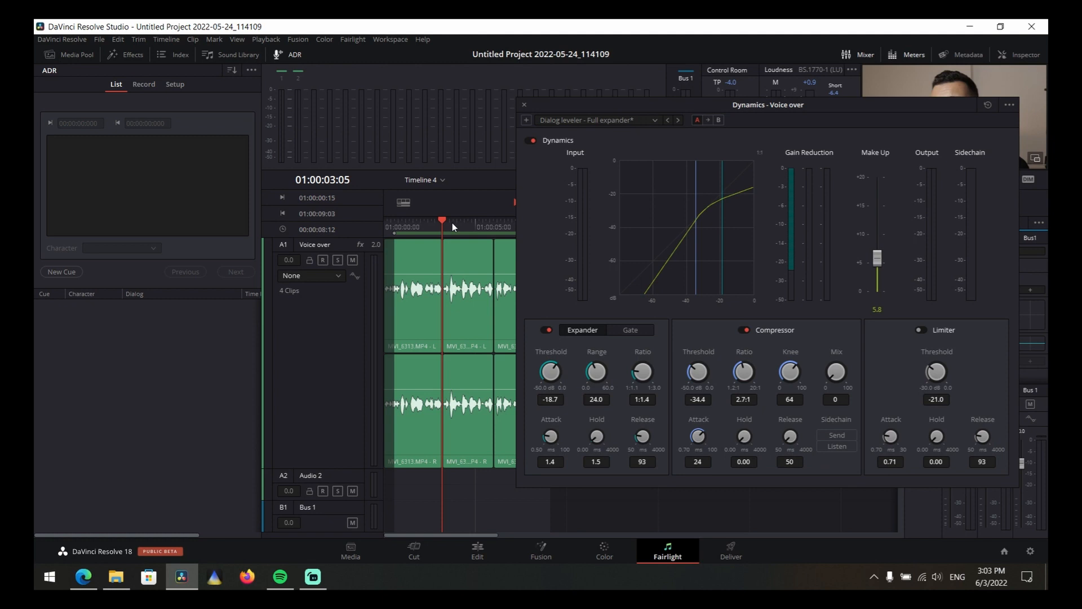
pyautogui.press('space')
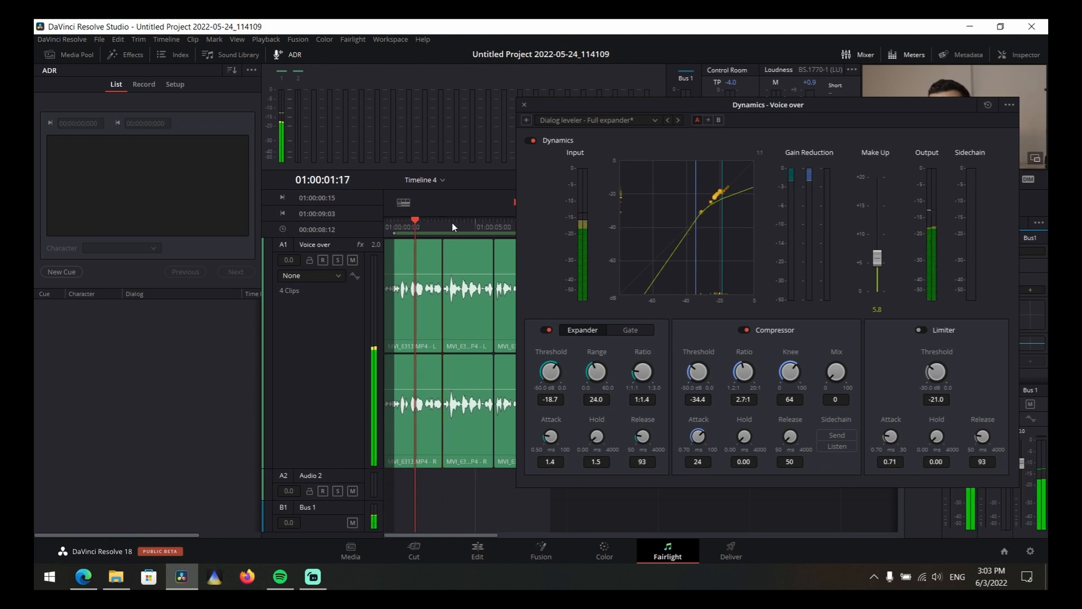
pyautogui.moveTo(644, 371); pyautogui.dragTo(618, 356)
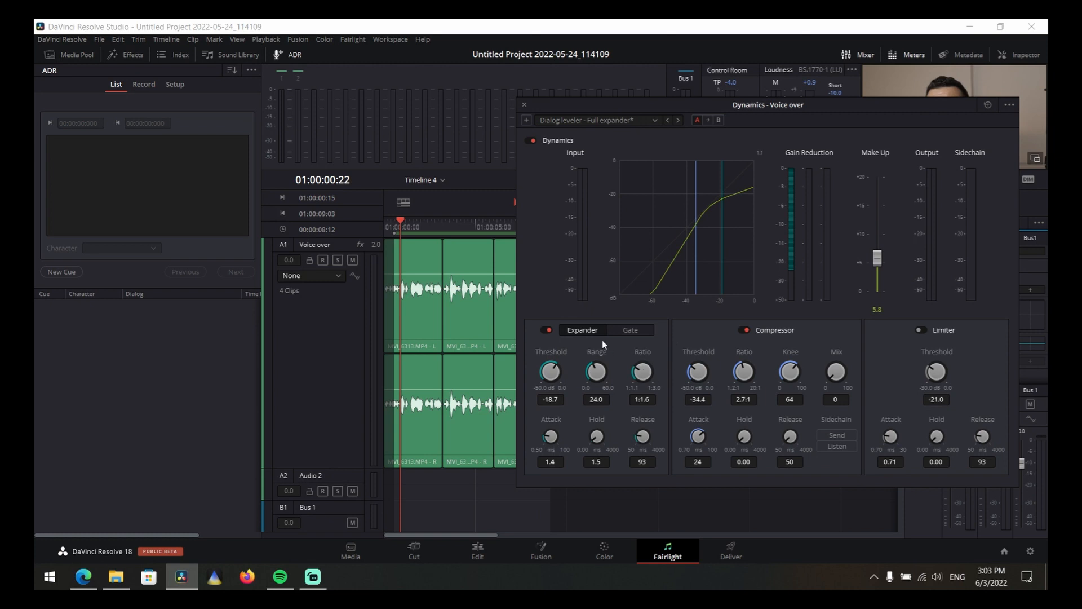
pyautogui.moveTo(634, 373); pyautogui.dragTo(613, 358)
pyautogui.press('space')
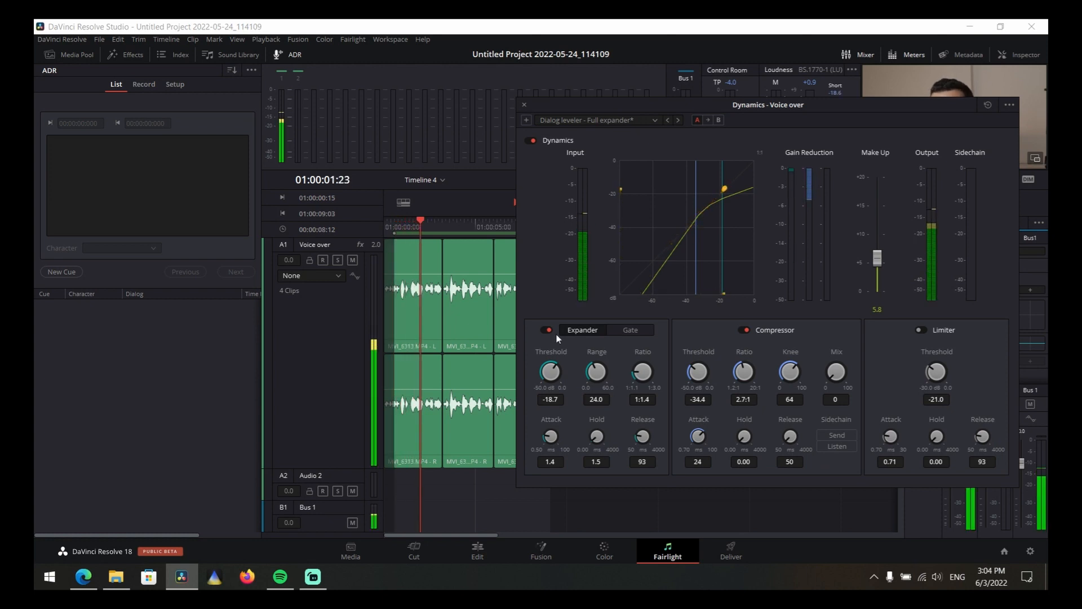
pyautogui.moveTo(645, 367); pyautogui.dragTo(641, 373)
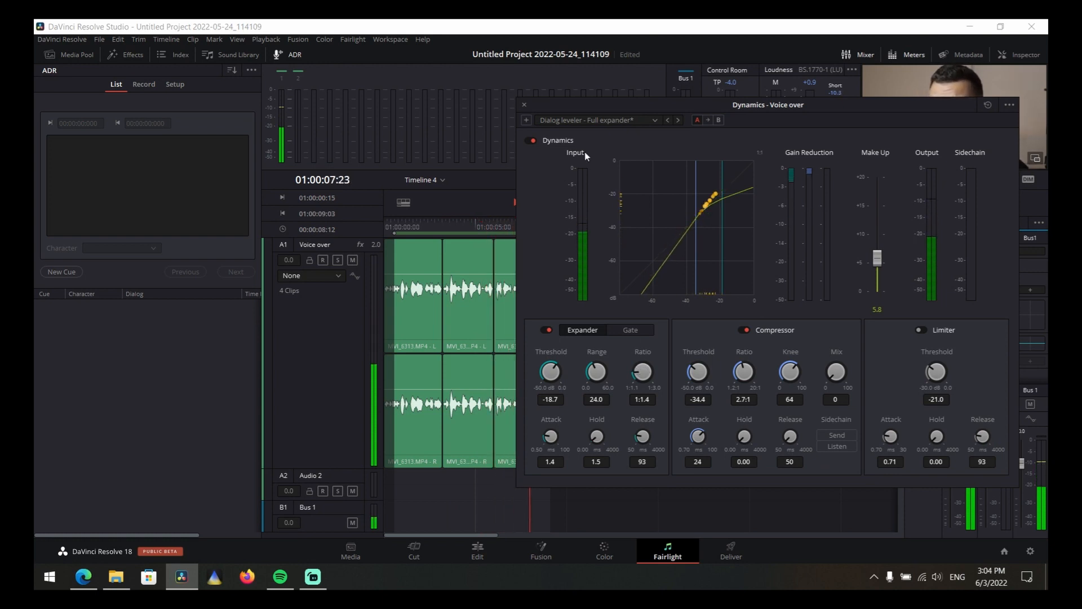
pyautogui.click(525, 105)
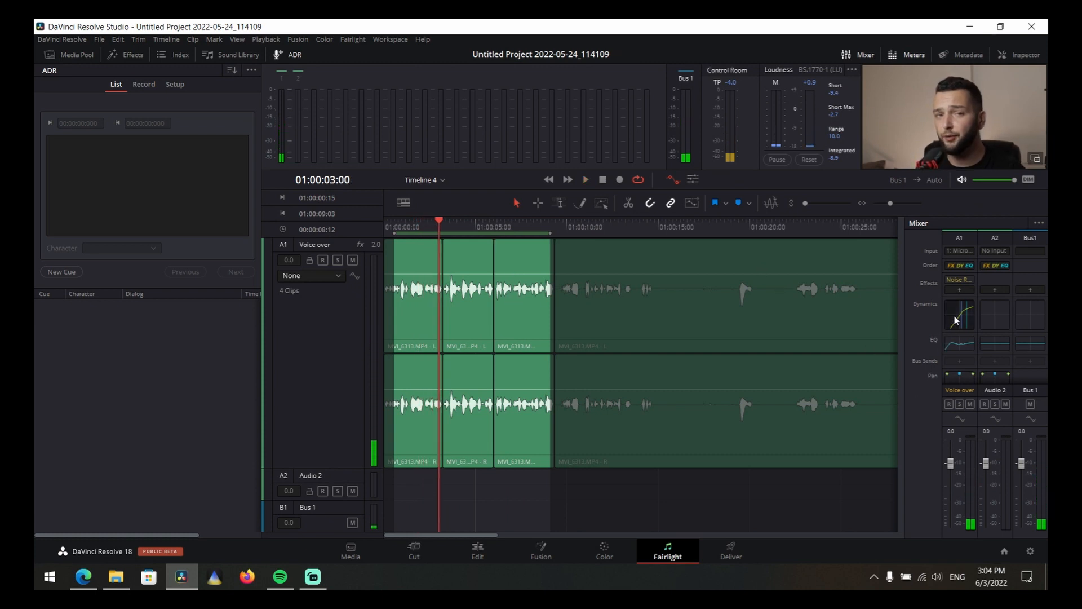
pyautogui.moveTo(559, 243); pyautogui.dragTo(510, 211)
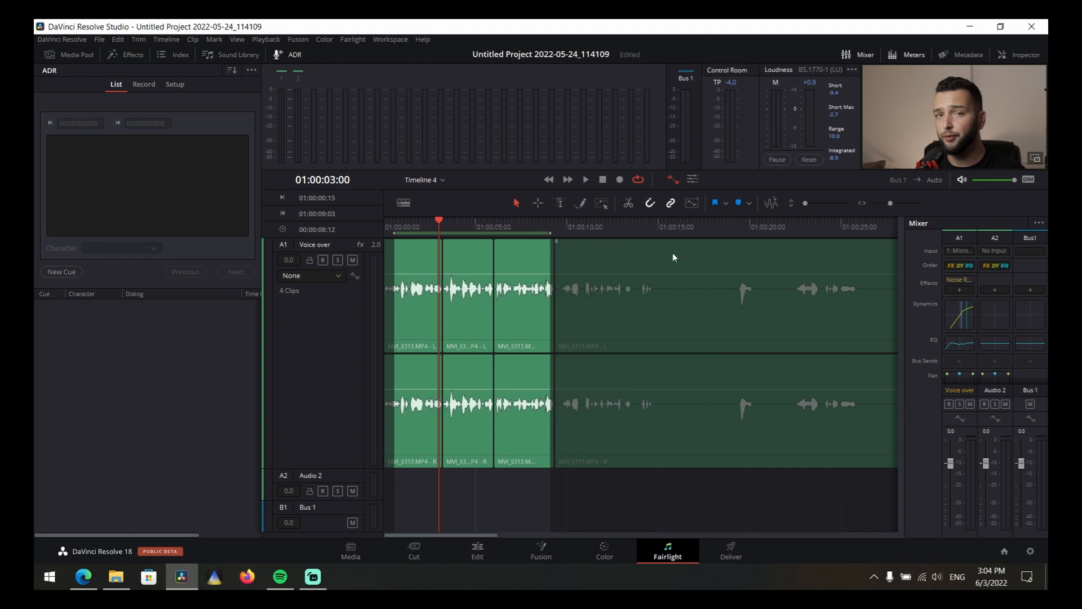
pyautogui.click(674, 256)
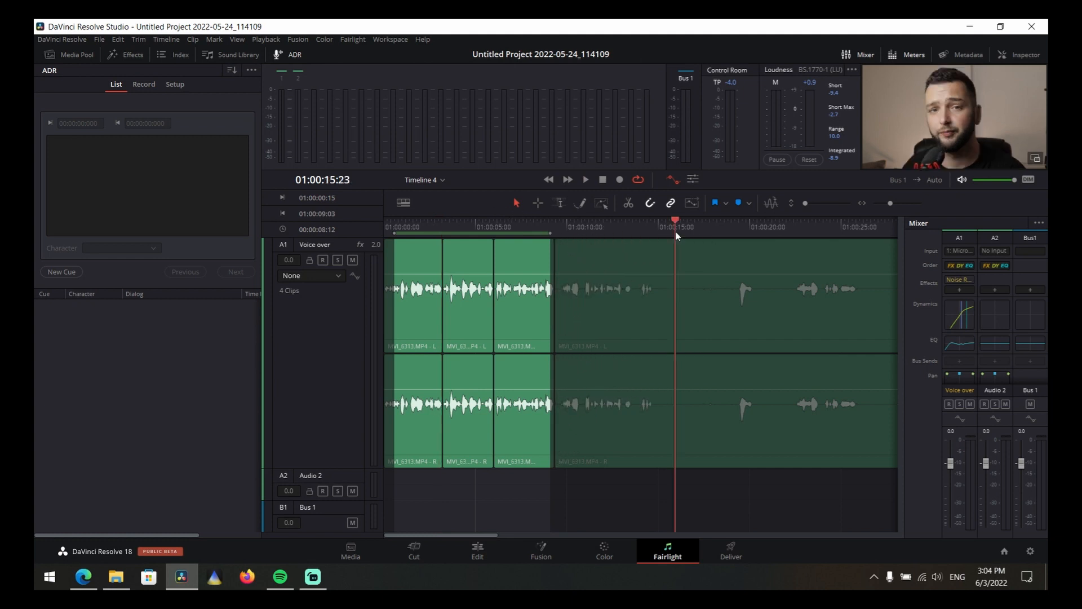
pyautogui.click(961, 280)
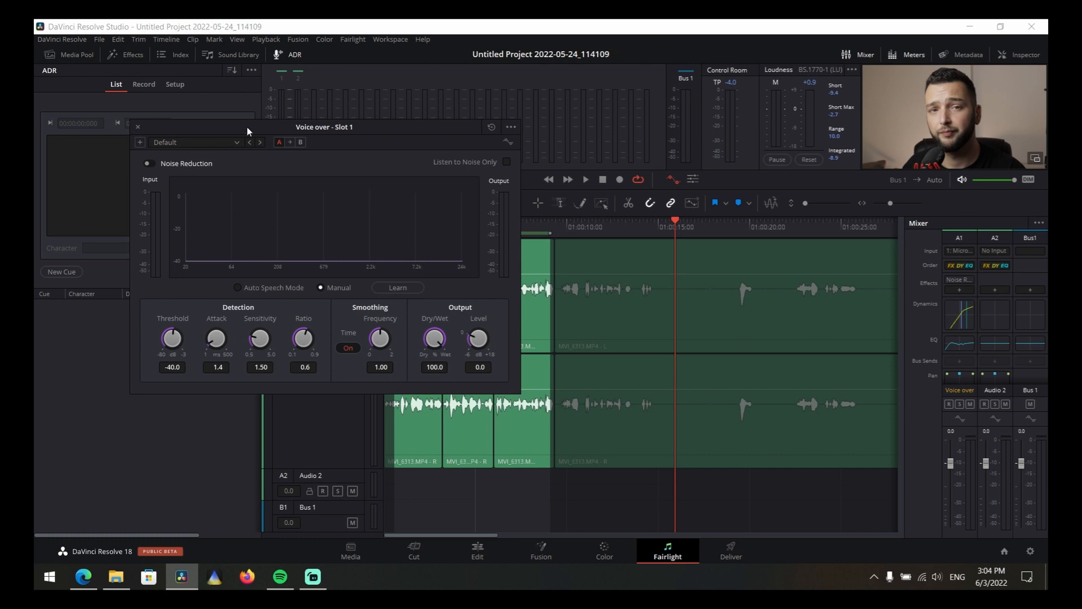
pyautogui.click(137, 127)
pyautogui.moveTo(472, 231); pyautogui.dragTo(414, 222)
pyautogui.press('space')
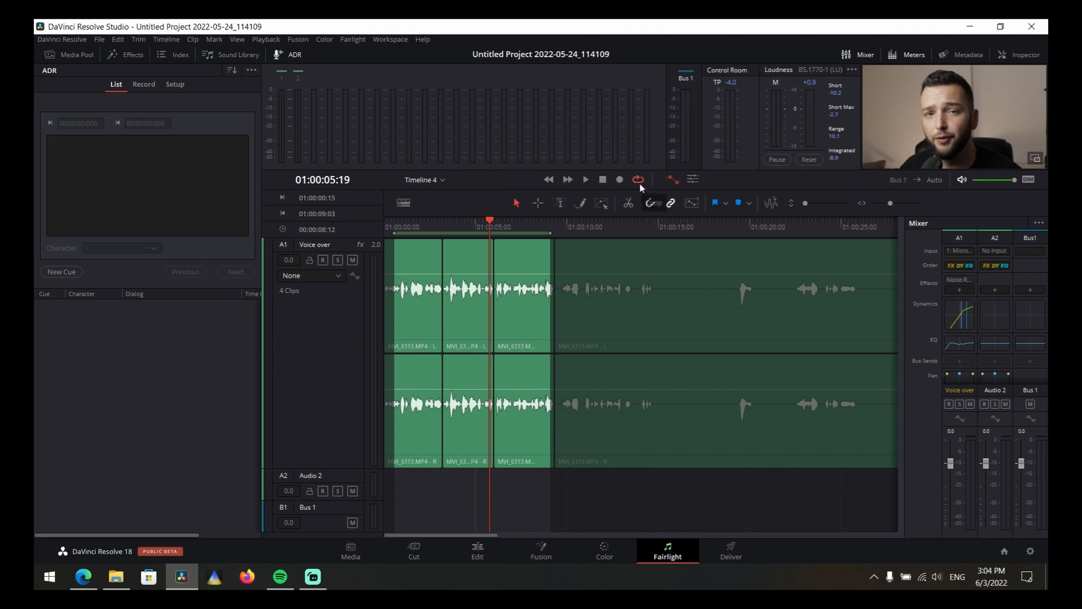
pyautogui.click(540, 204)
# Select 01:00:14:19 to 01:00:18:04, delete the existing Noise Reduction plugin, and open the effects list
pyautogui.moveTo(654, 254); pyautogui.dragTo(695, 350)
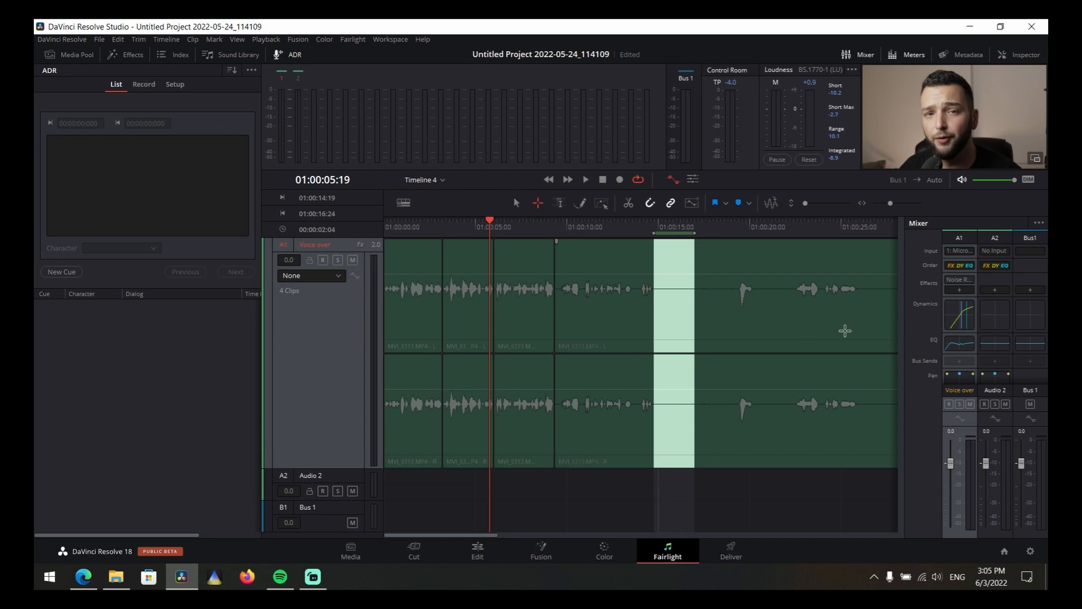
pyautogui.click(968, 282)
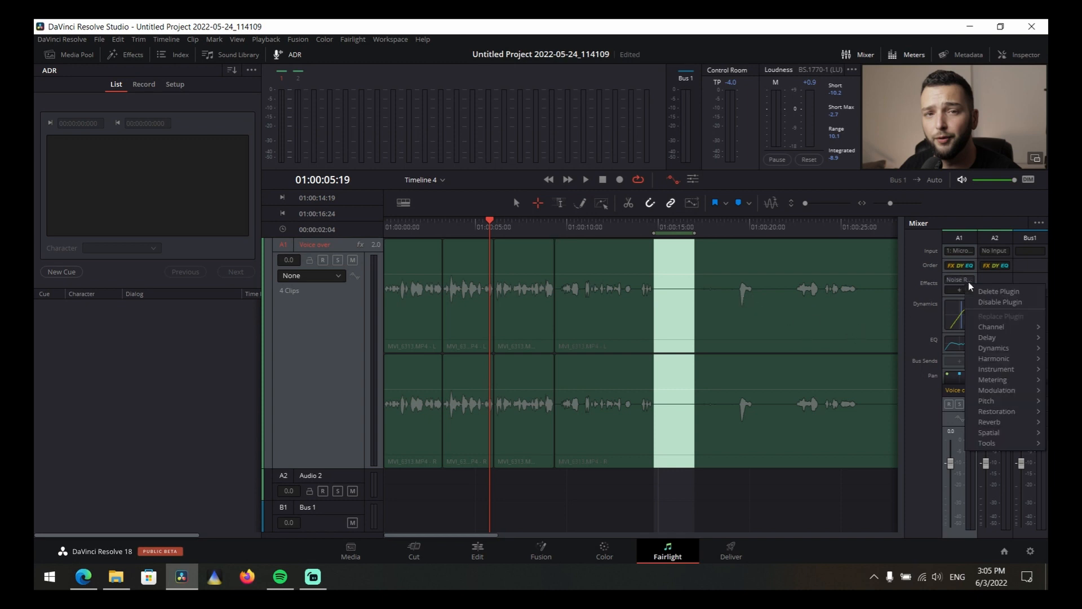
pyautogui.click(981, 294)
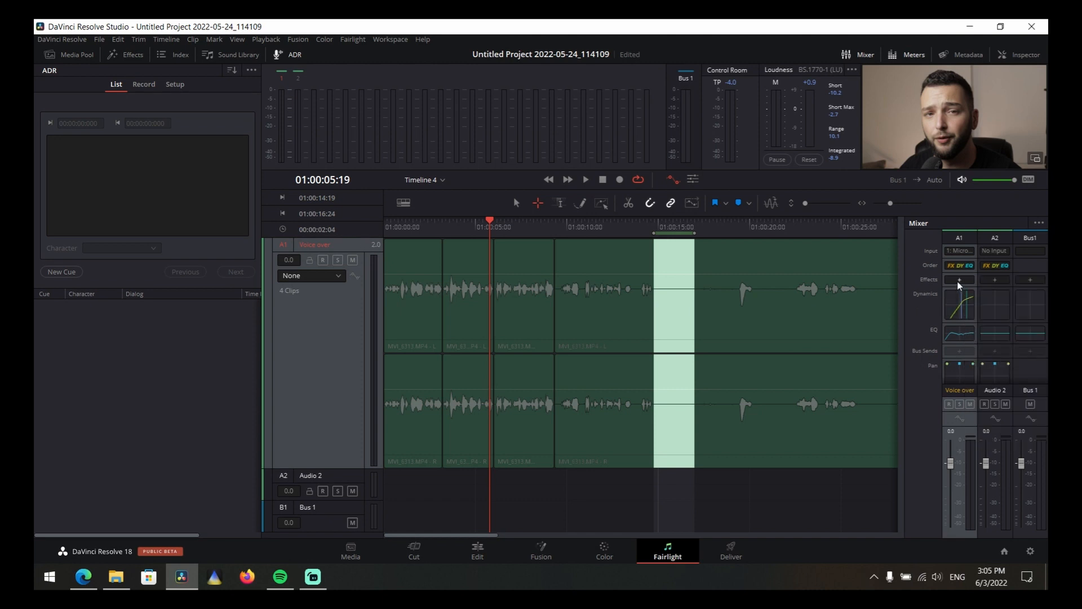
pyautogui.click(960, 280)
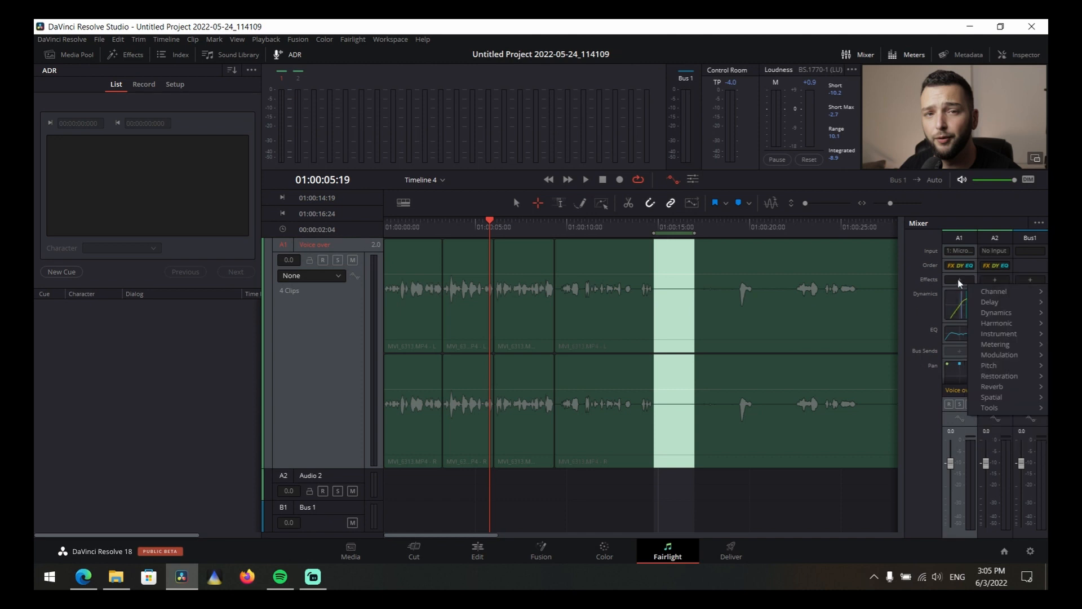
# Add Restoration > Noise Reduction to the Voice over track, keeping the Default preset
pyautogui.moveTo(1015, 344)
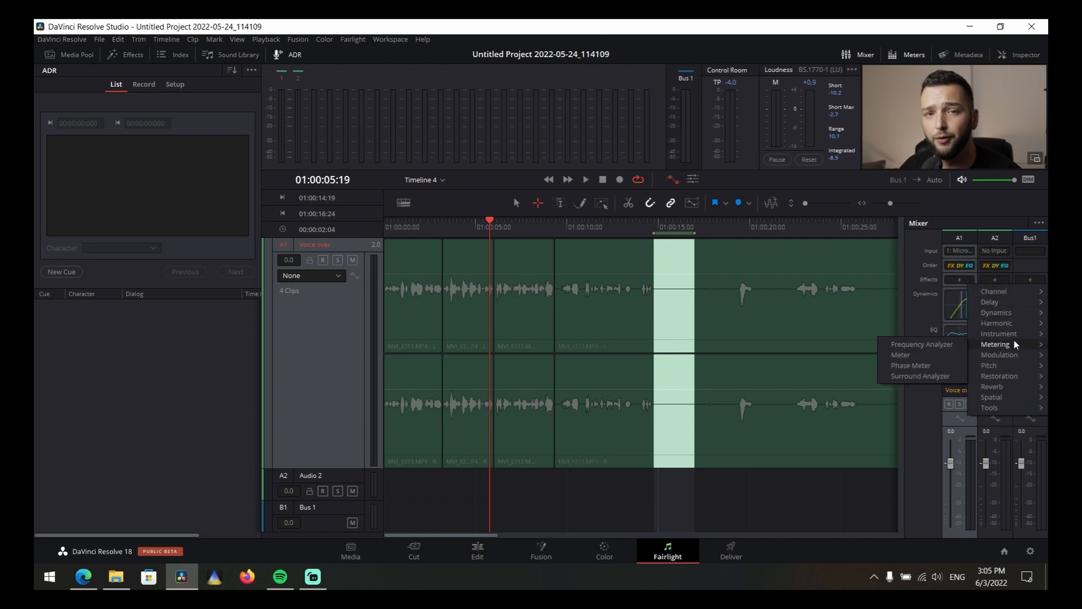
pyautogui.moveTo(1014, 376)
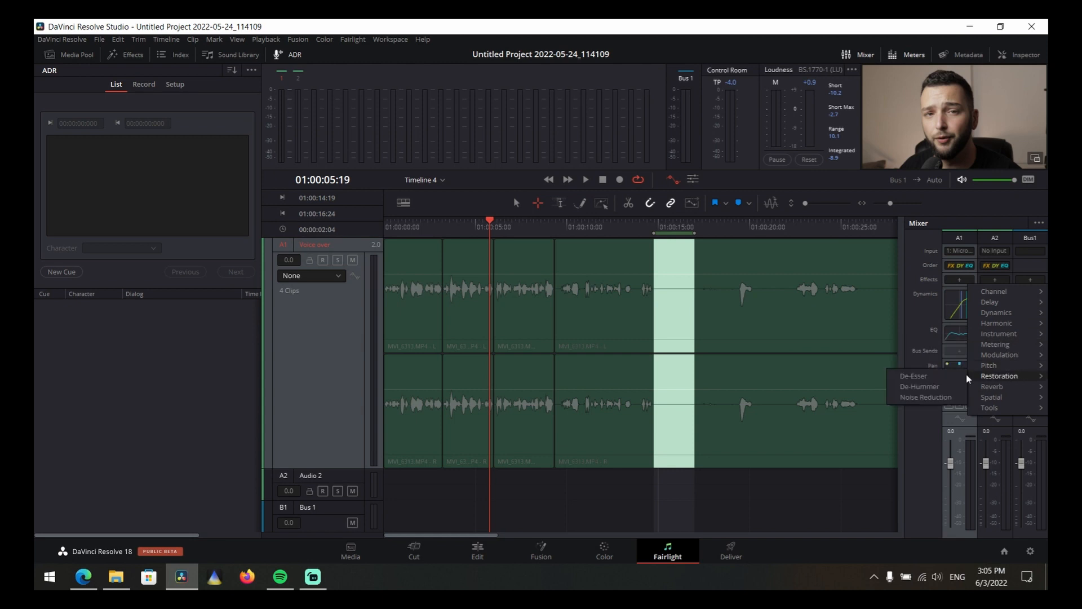
pyautogui.click(939, 398)
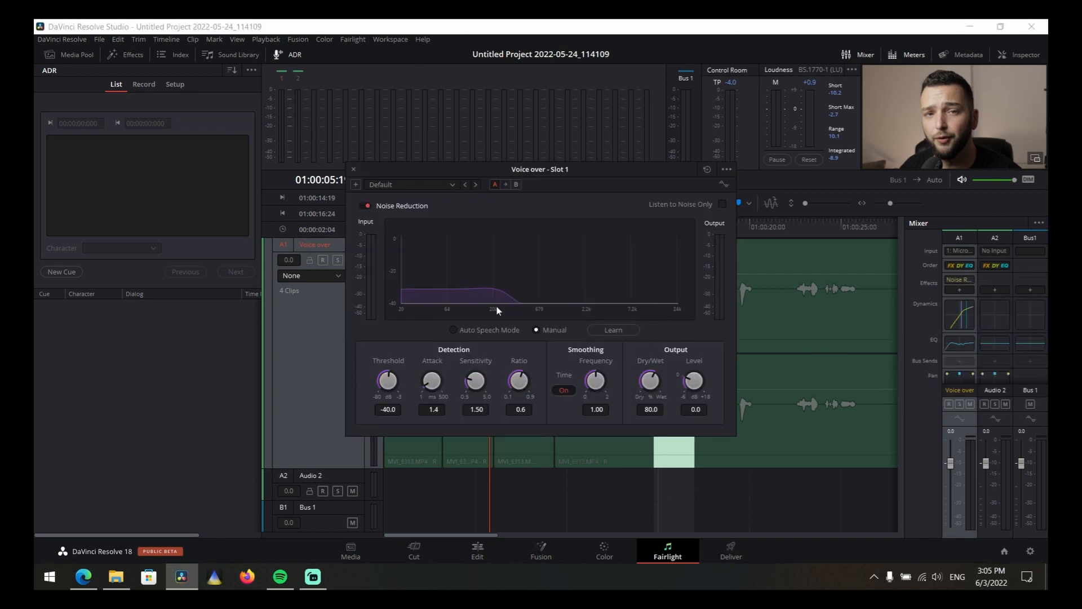
pyautogui.moveTo(474, 169); pyautogui.dragTo(733, 115)
pyautogui.click(711, 130)
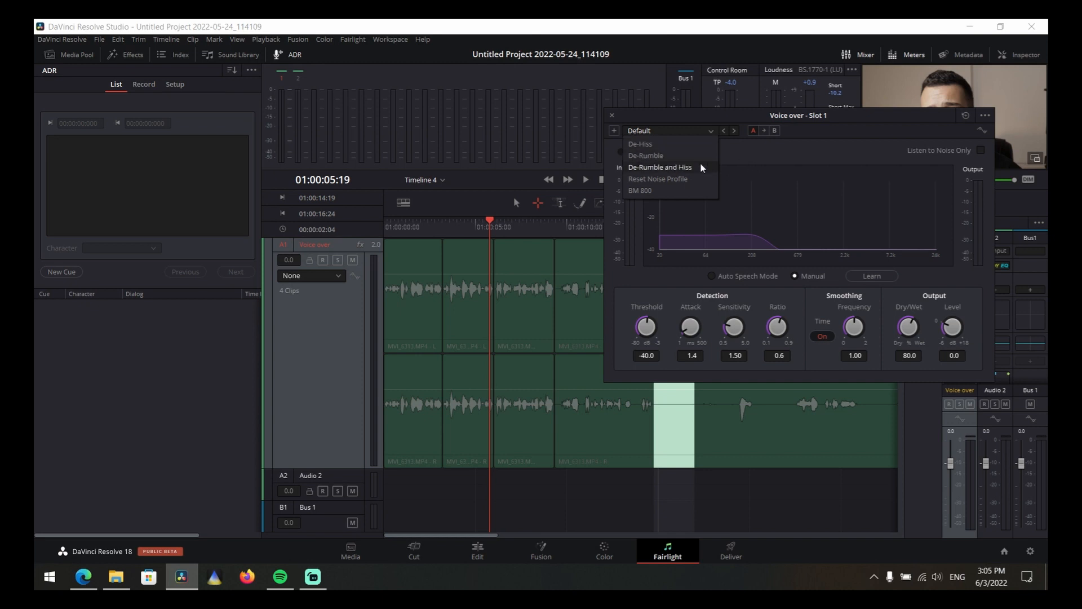
pyautogui.click(763, 151)
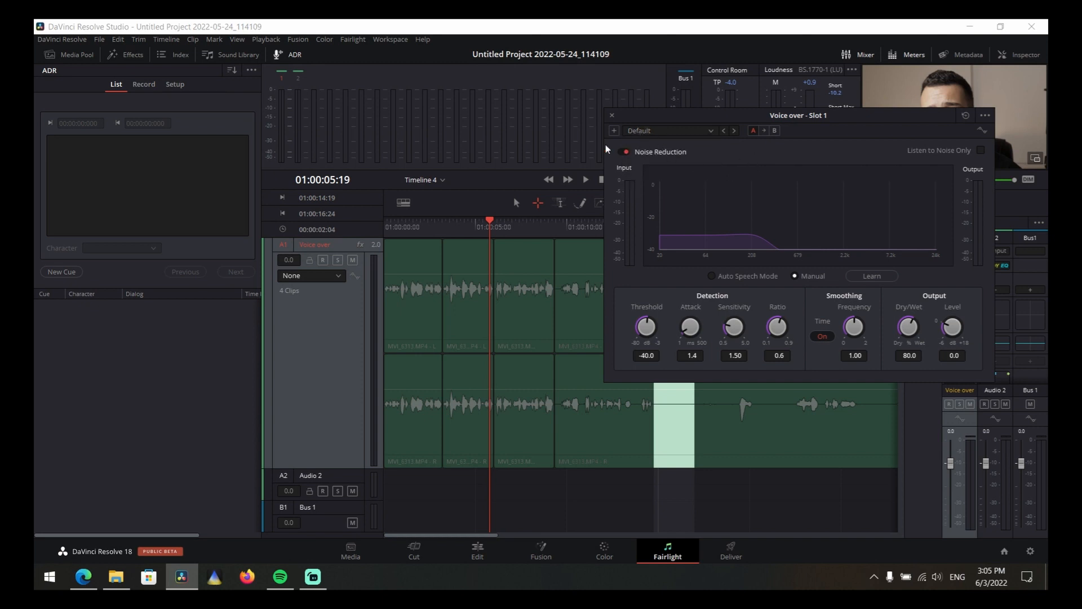
# Place the playhead in the silent gap near 01:00:14, engage Learn, and raise Dry/Wet to 94.6
pyautogui.moveTo(687, 121); pyautogui.dragTo(824, 134)
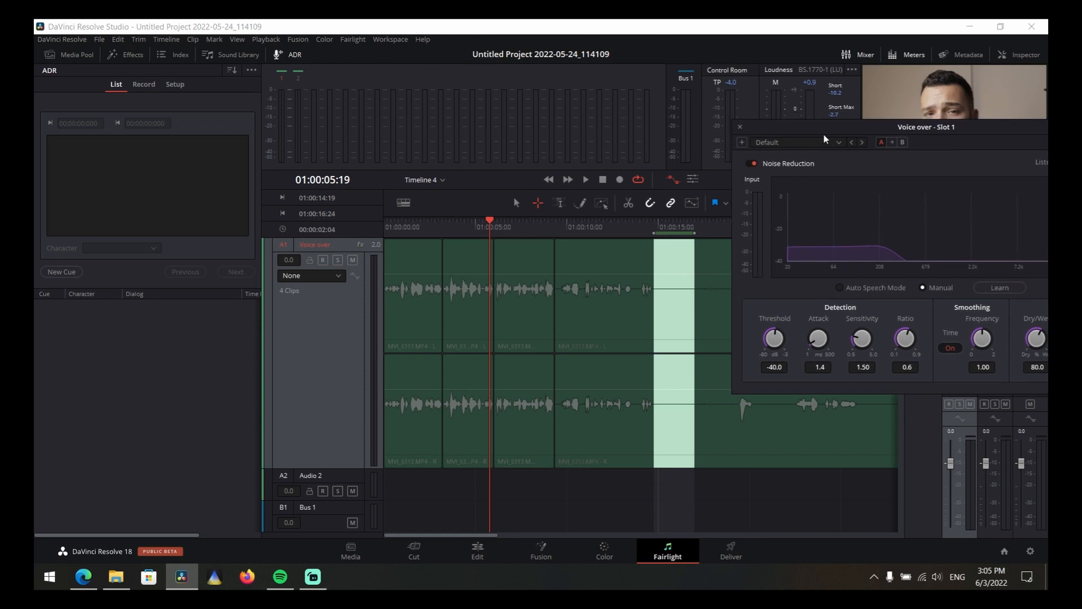
pyautogui.click(658, 222)
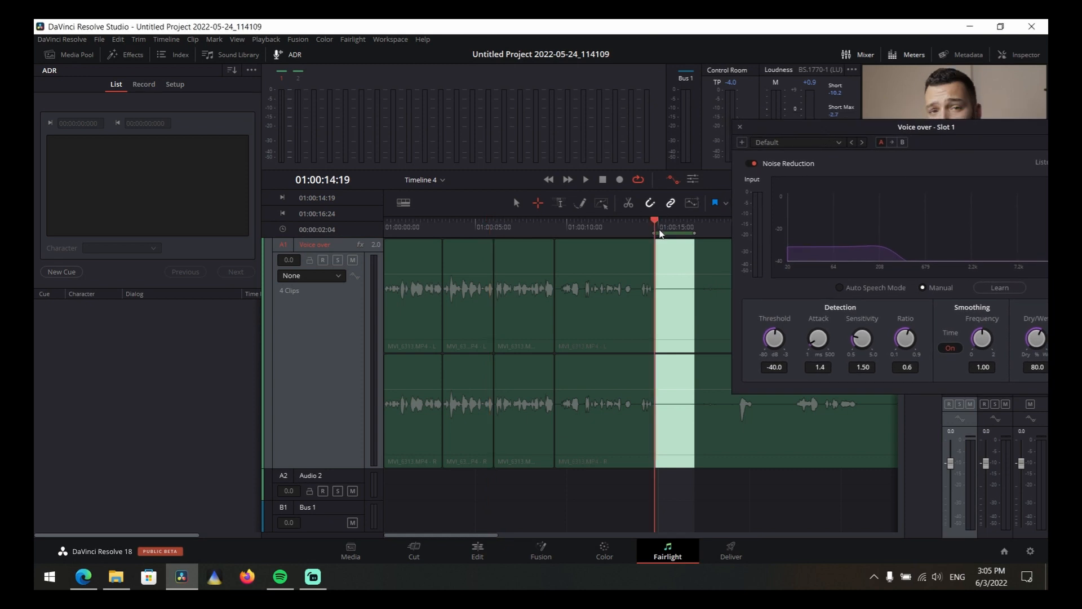
pyautogui.moveTo(959, 128); pyautogui.dragTo(438, 122)
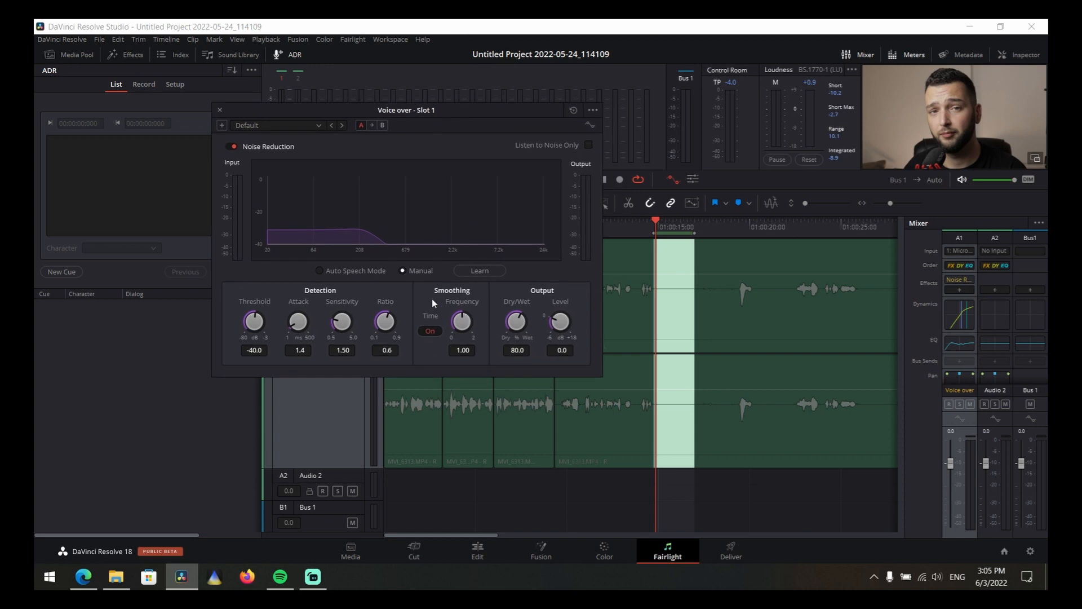
pyautogui.click(473, 271)
pyautogui.moveTo(520, 321); pyautogui.dragTo(560, 364)
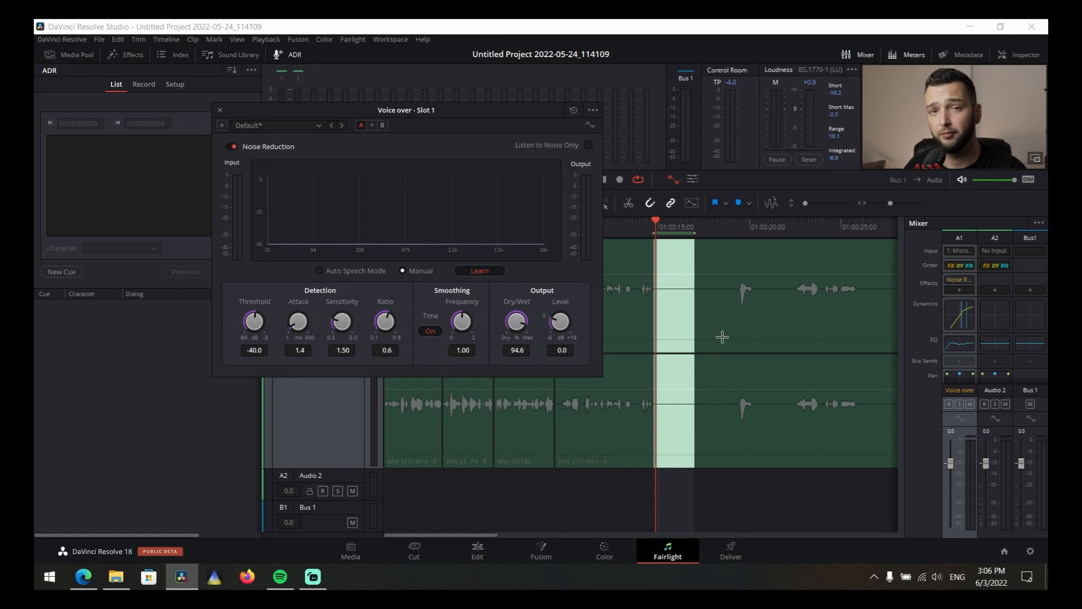
pyautogui.moveTo(475, 110); pyautogui.dragTo(339, 120)
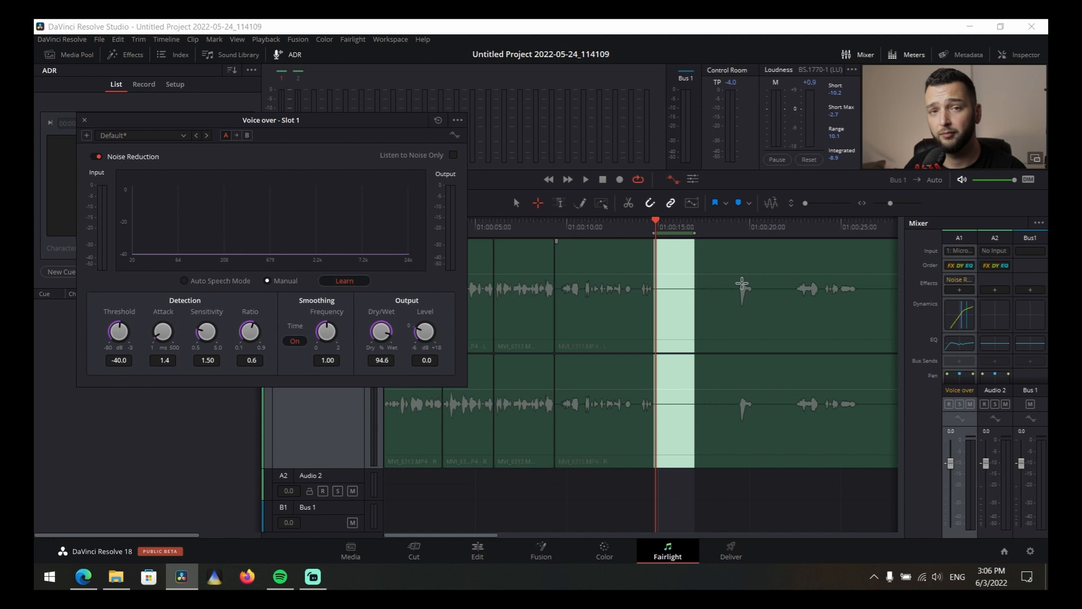
# Play the silent gap so Noise Reduction learns the noise, then reopen the Voice over Dynamics window
pyautogui.press('space')
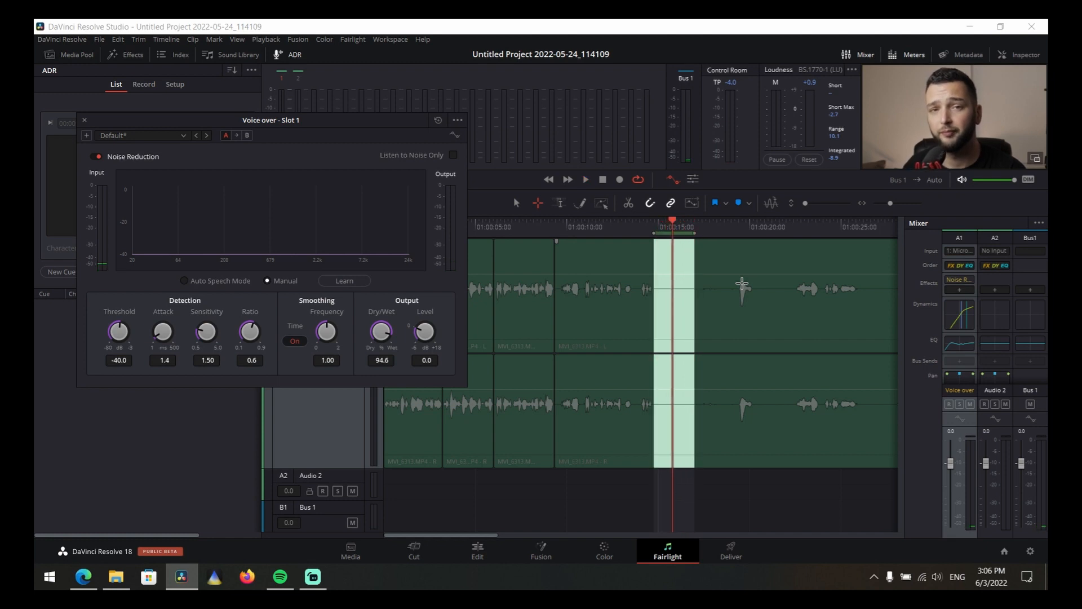
pyautogui.moveTo(398, 122); pyautogui.dragTo(668, 113)
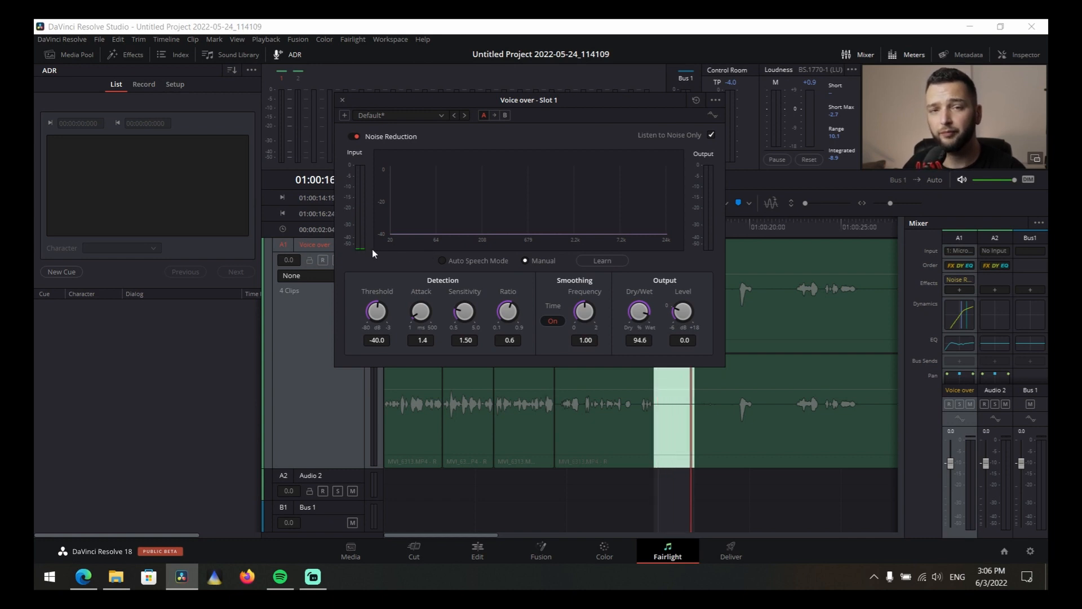
pyautogui.doubleClick(960, 314)
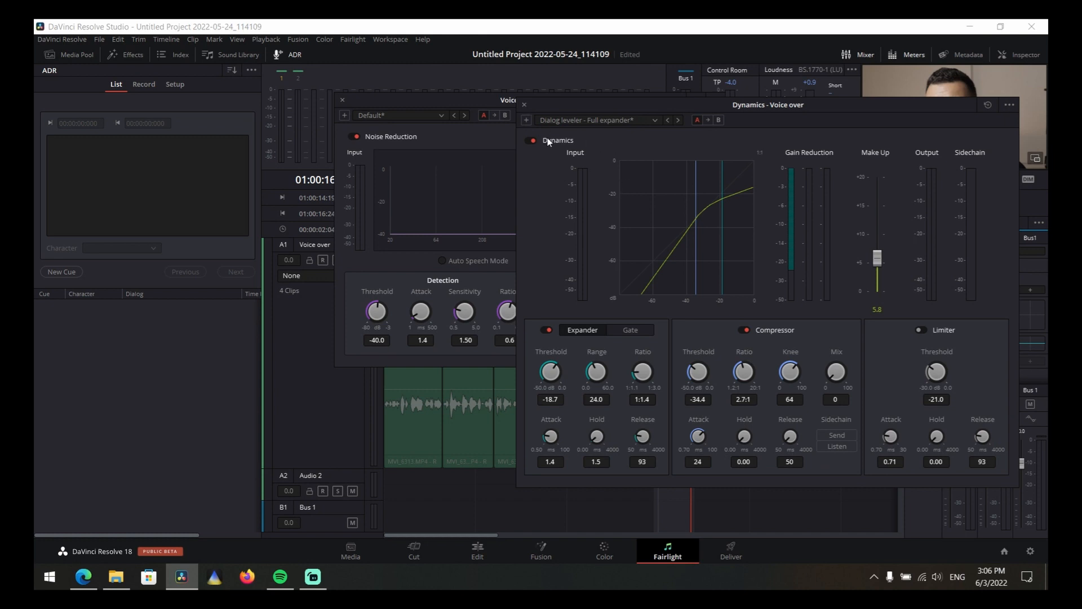
# Close the Dynamics and Voice over EQ windows and move the Noise Reduction settings aside
pyautogui.click(524, 105)
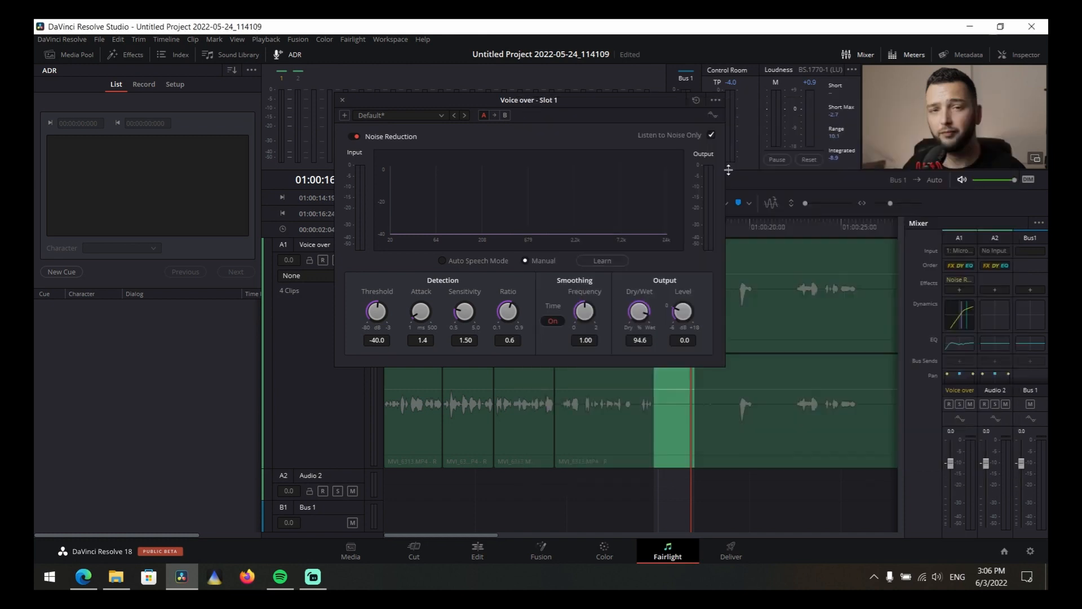
pyautogui.click(960, 343)
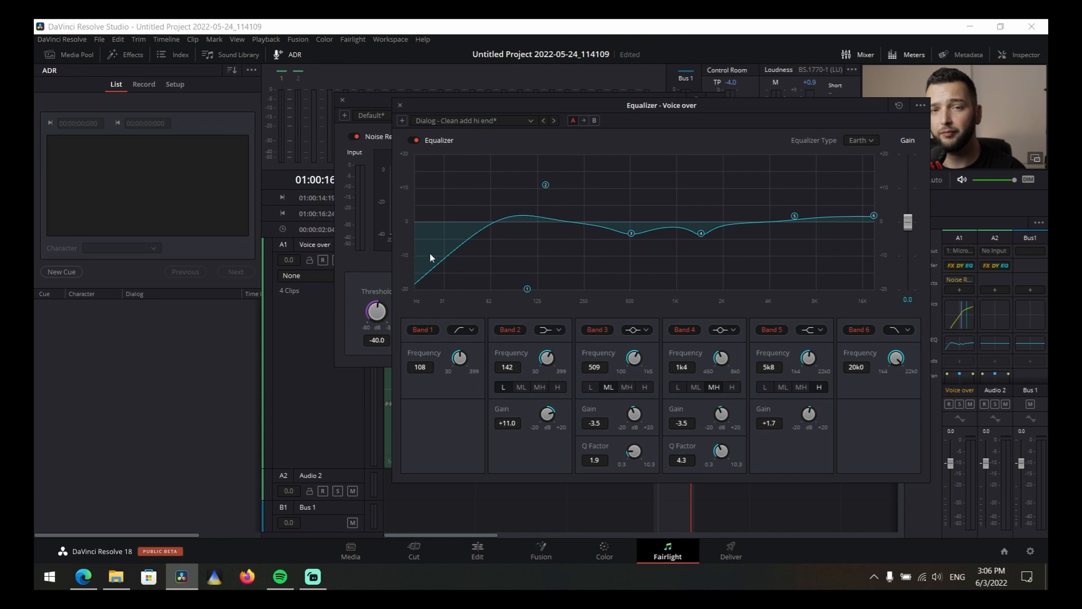
pyautogui.click(400, 104)
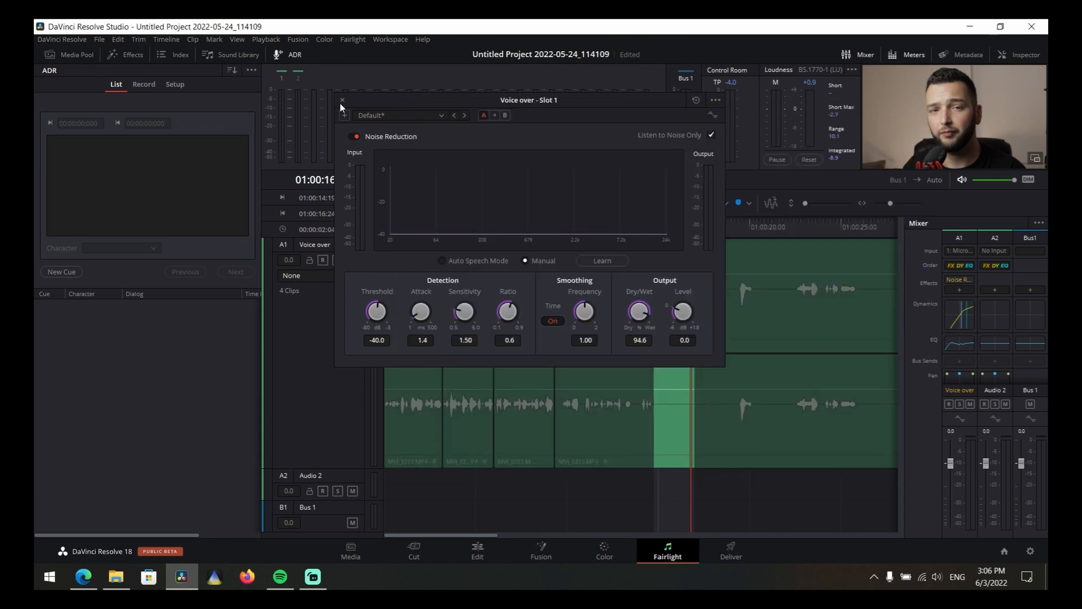
pyautogui.moveTo(407, 100); pyautogui.dragTo(262, 122)
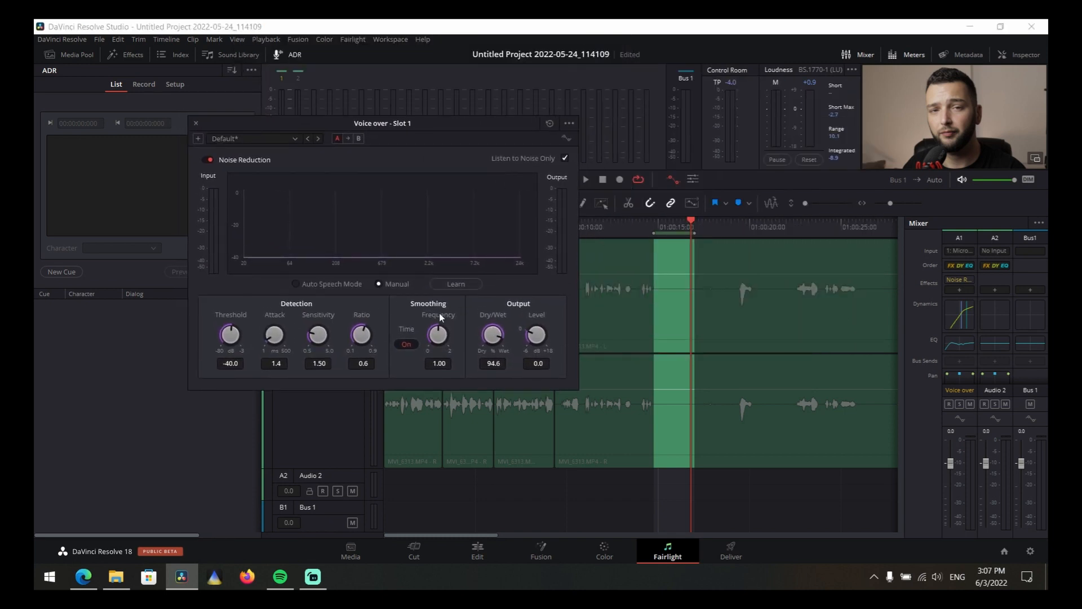
# Compare Noise Reduction Dry/Wet at 0 and 100.0 while replaying the gap, finishing at 100.0
pyautogui.moveTo(488, 334); pyautogui.dragTo(412, 224)
pyautogui.click(657, 226)
pyautogui.press('space')
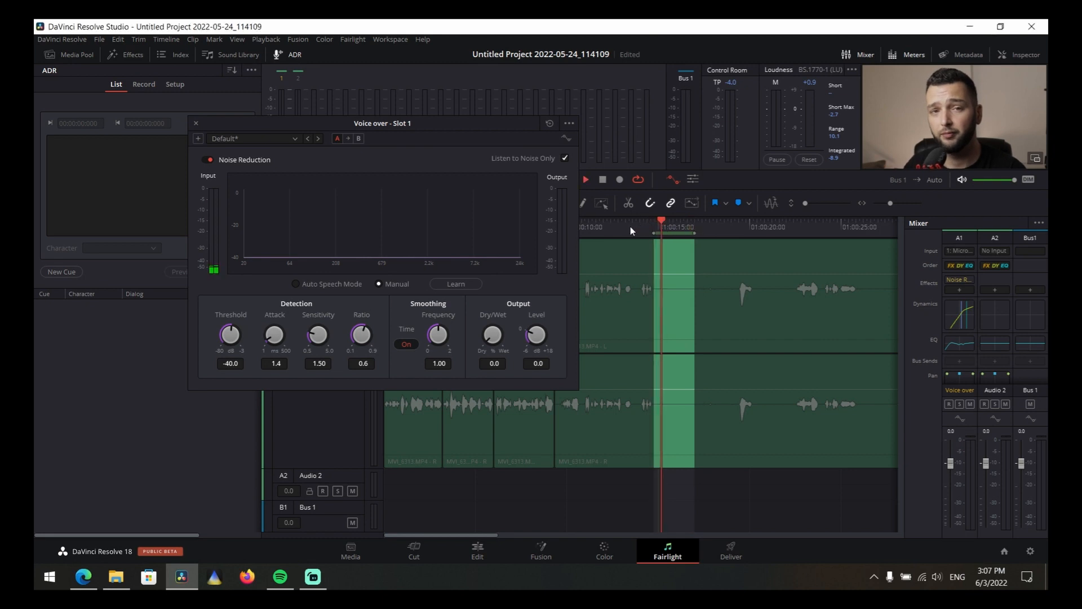
pyautogui.moveTo(492, 335); pyautogui.dragTo(616, 156)
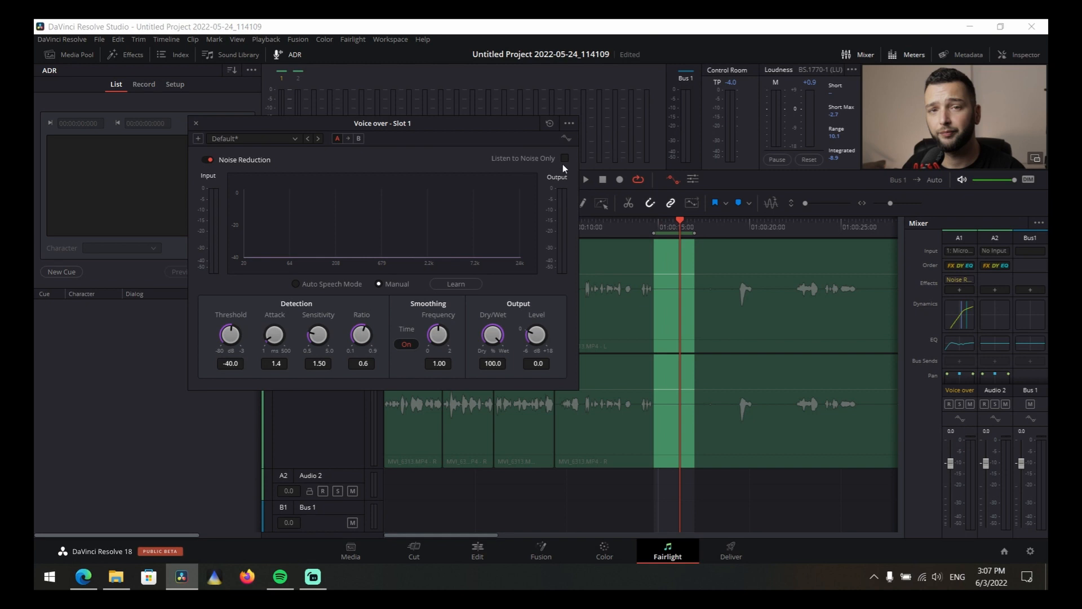
pyautogui.click(659, 226)
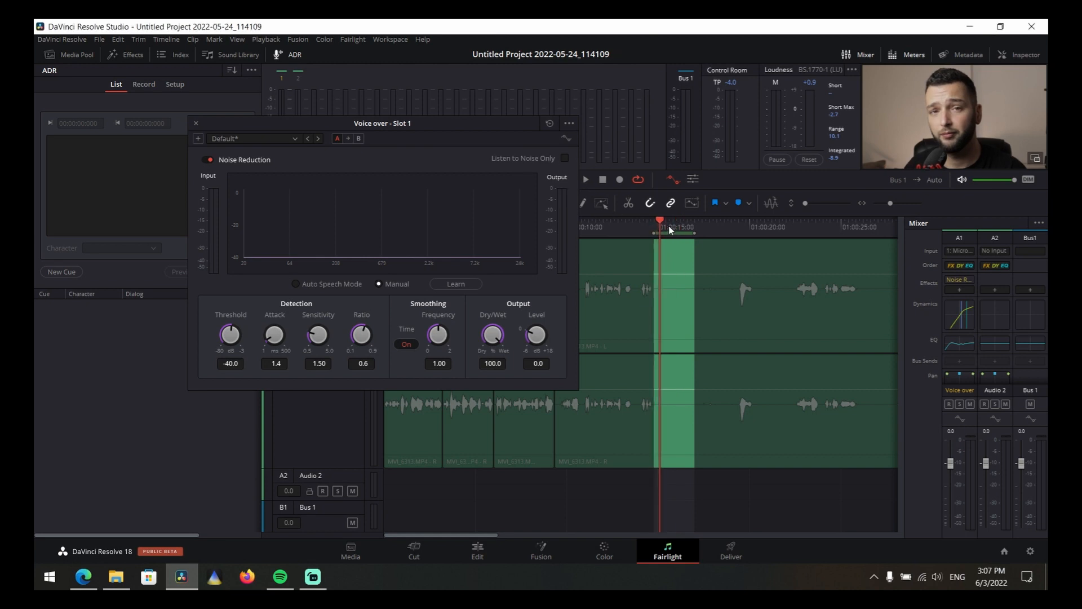
pyautogui.press('space')
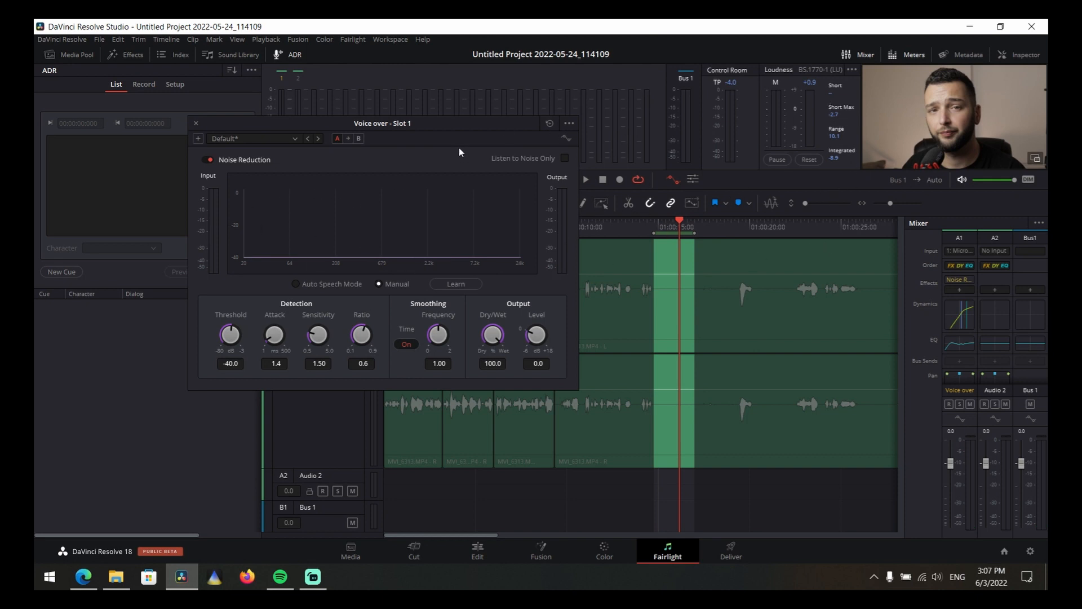
# Close the Noise Reduction settings and reopen the Voice over Dynamics window
pyautogui.moveTo(410, 127); pyautogui.dragTo(424, 170)
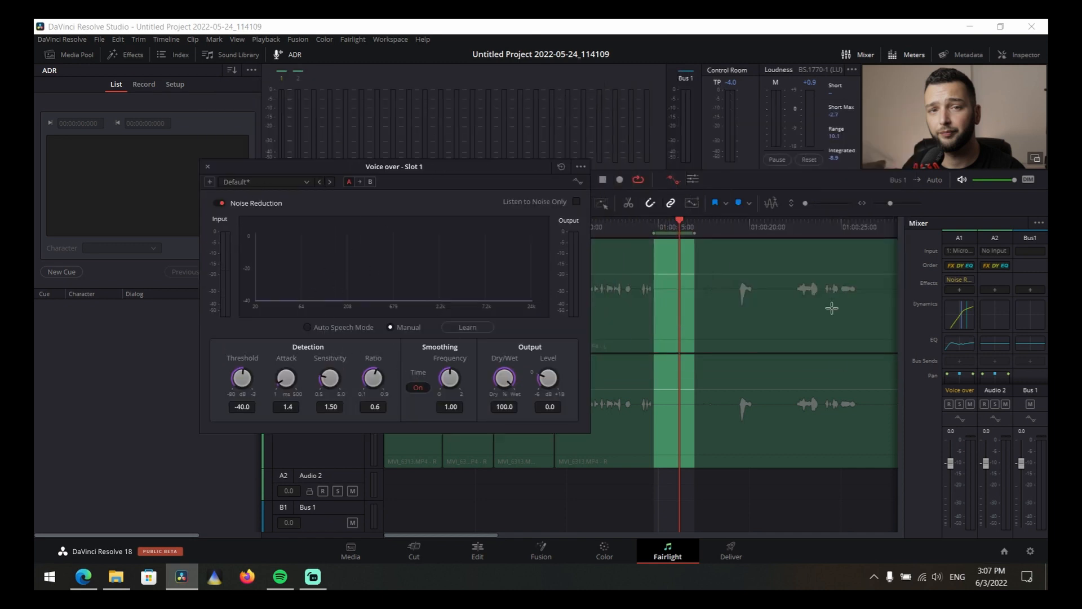
pyautogui.moveTo(949, 279)
pyautogui.click(208, 166)
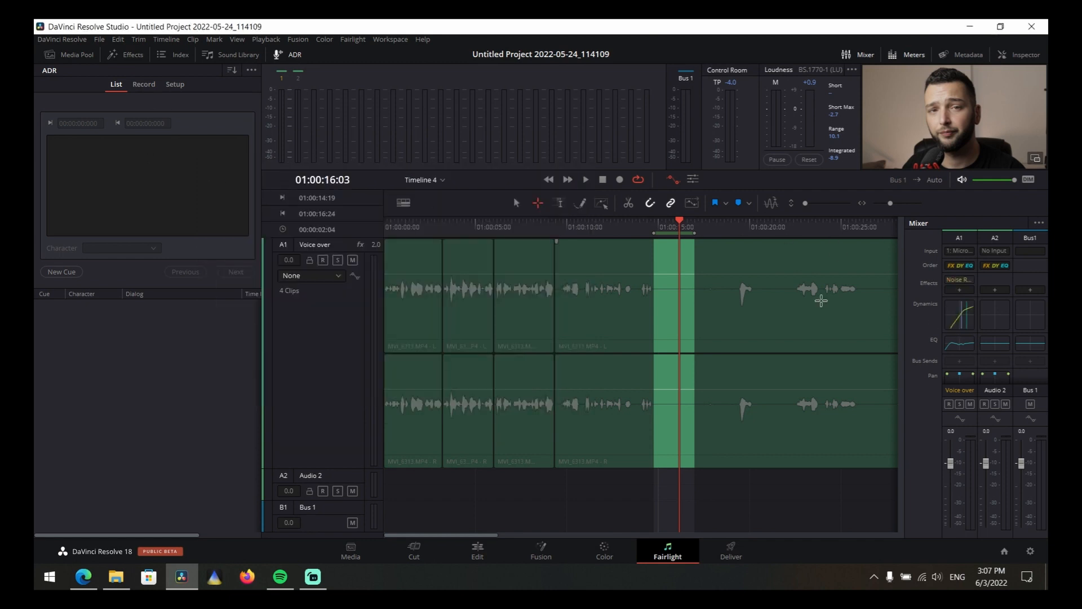
pyautogui.doubleClick(969, 323)
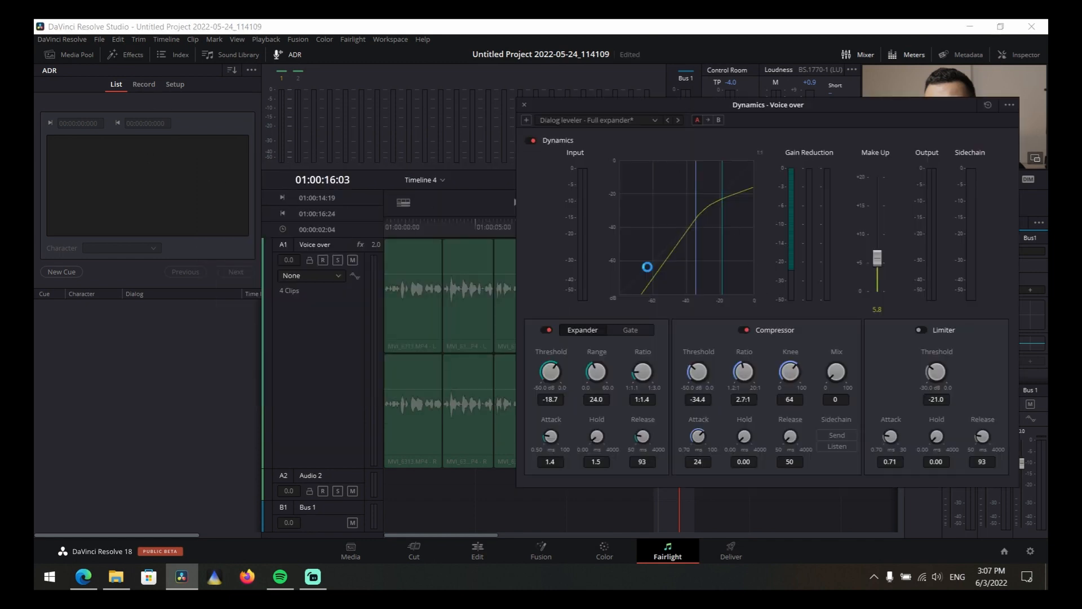
# Close the dynamics settings and bring up the Voice over track's equalizer
pyautogui.click(524, 105)
pyautogui.click(959, 355)
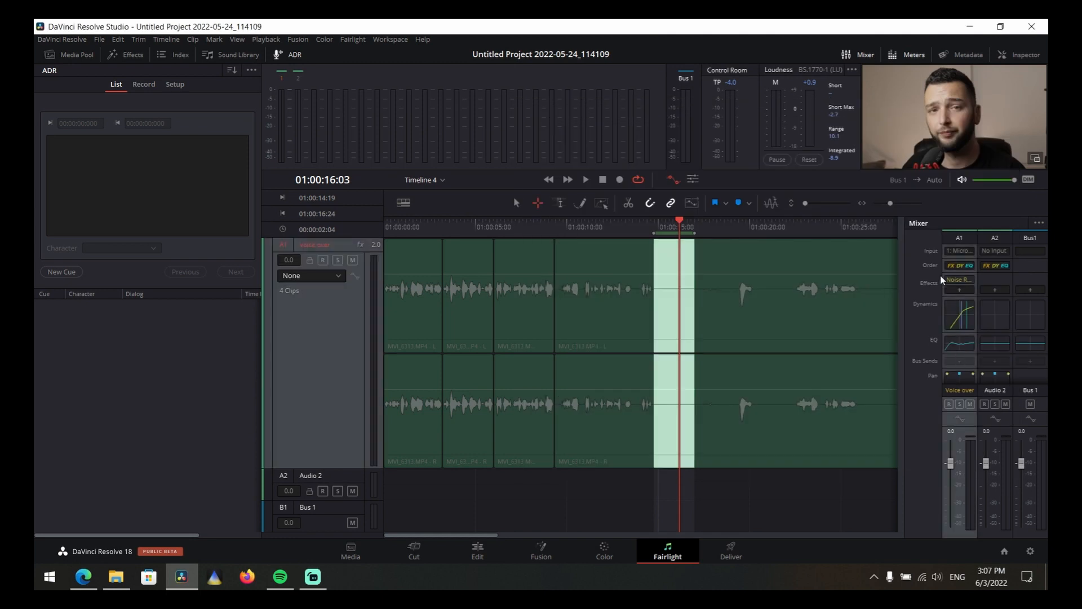
pyautogui.doubleClick(958, 341)
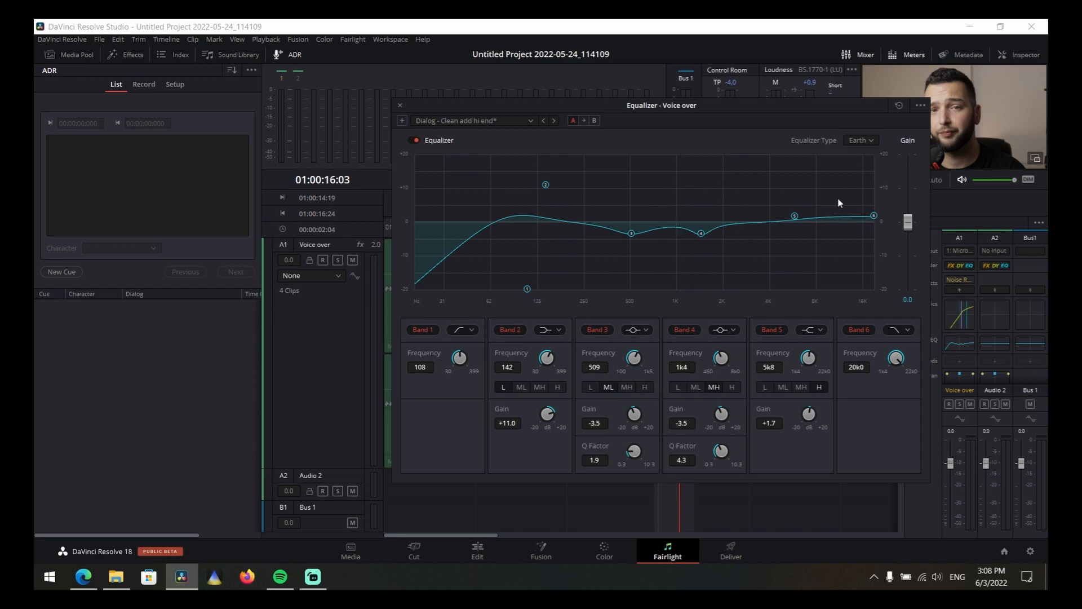
# Create a new equalizer preset named VXR10Pro, then close the equalizer window
pyautogui.click(404, 120)
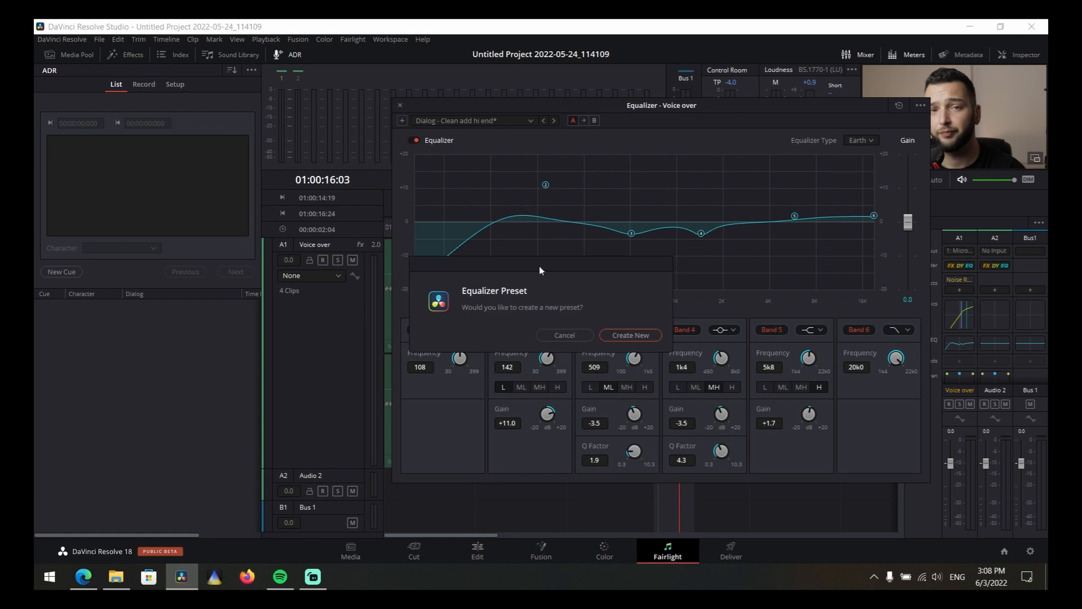
pyautogui.click(630, 336)
pyautogui.write('VXR')
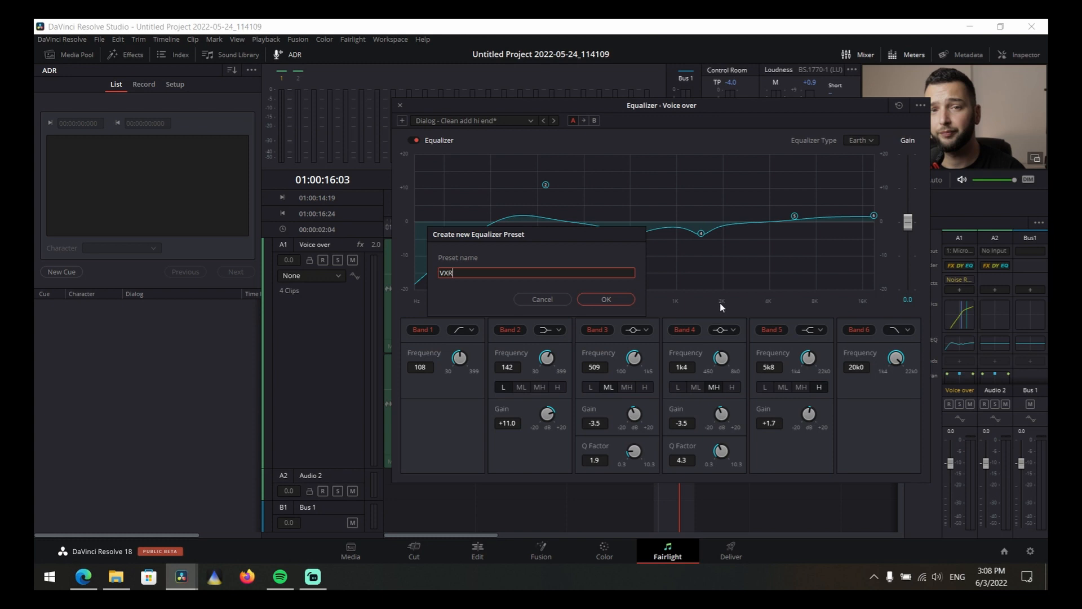
pyautogui.write('10Pro')
pyautogui.click(615, 304)
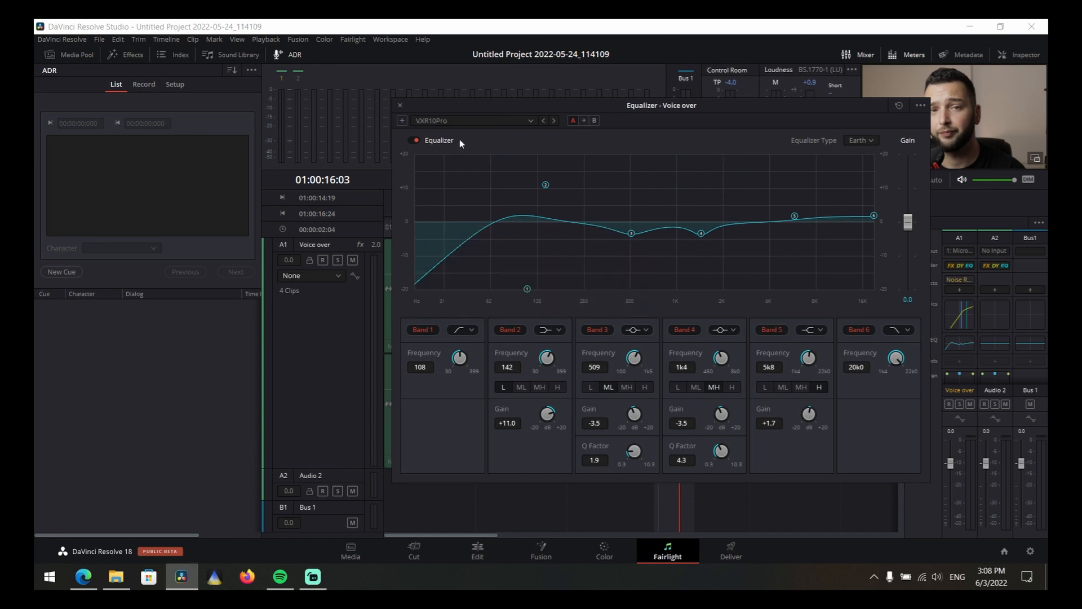
pyautogui.click(400, 105)
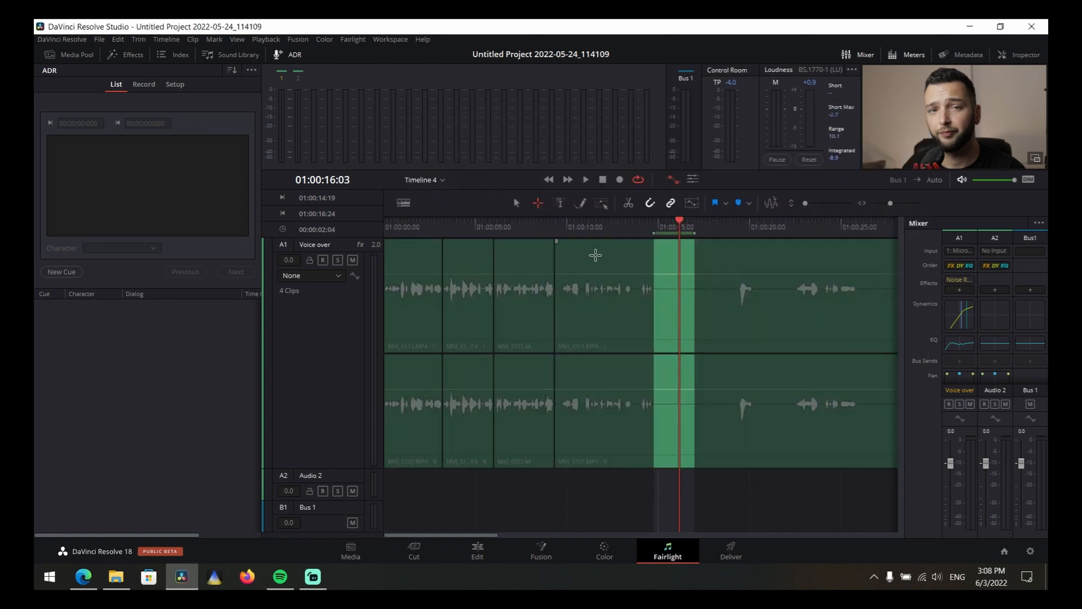